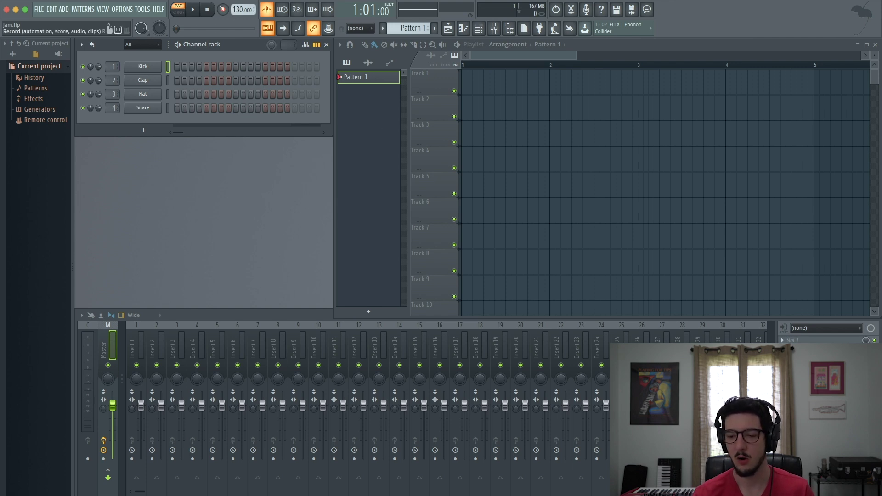
# Record a take of kick hits with Record armed and Countdown enabled
pyautogui.press('r')
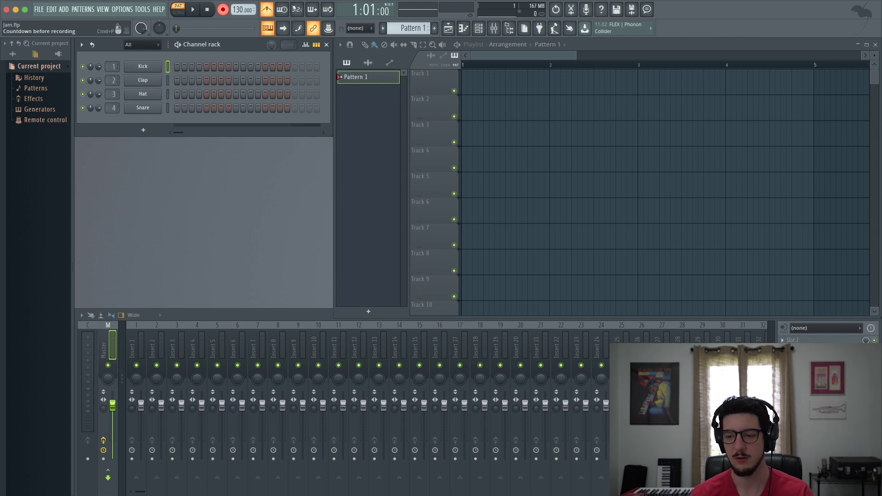
pyautogui.click(297, 9)
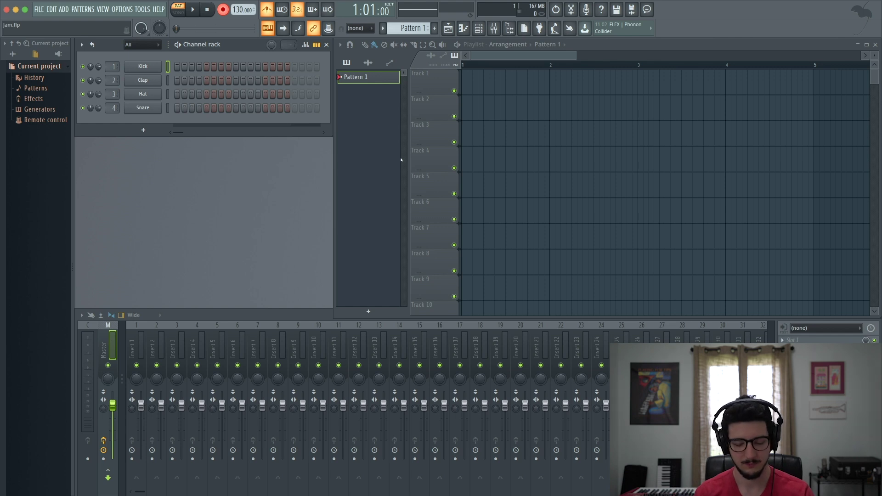
pyautogui.press('space')
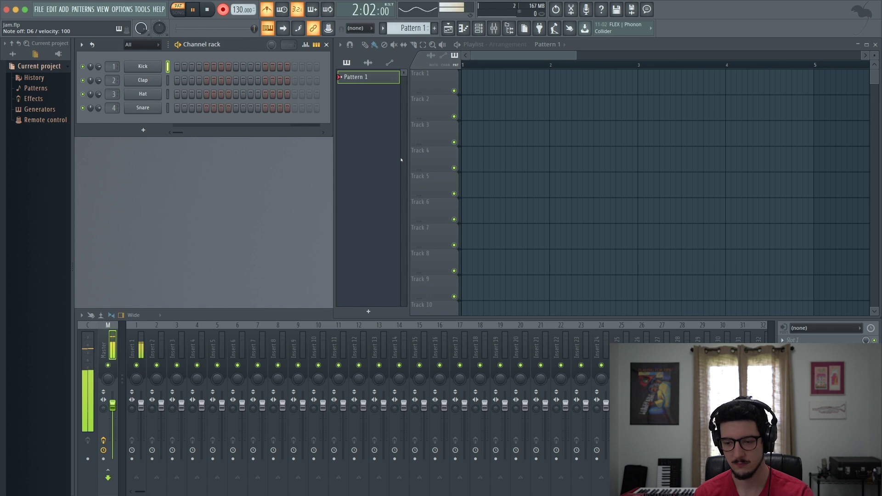
pyautogui.press('space')
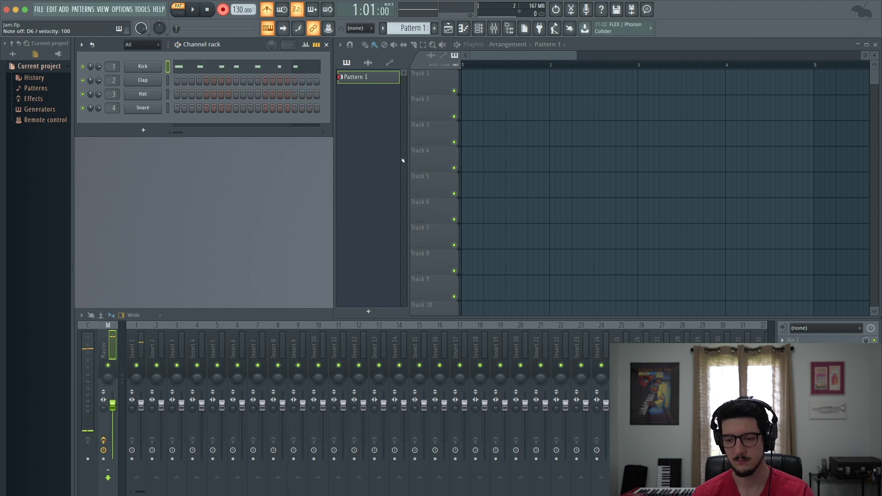
# Open the recorded kick take in the piano roll and play it back
pyautogui.click(249, 71)
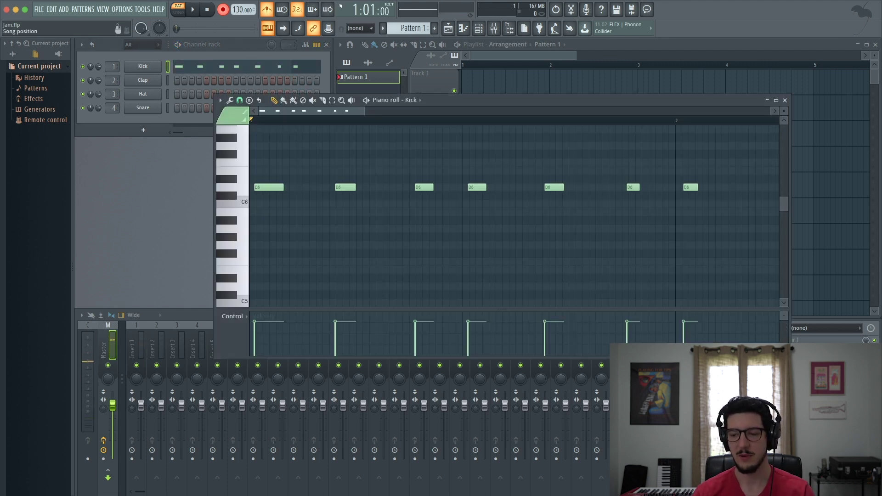
pyautogui.press('space')
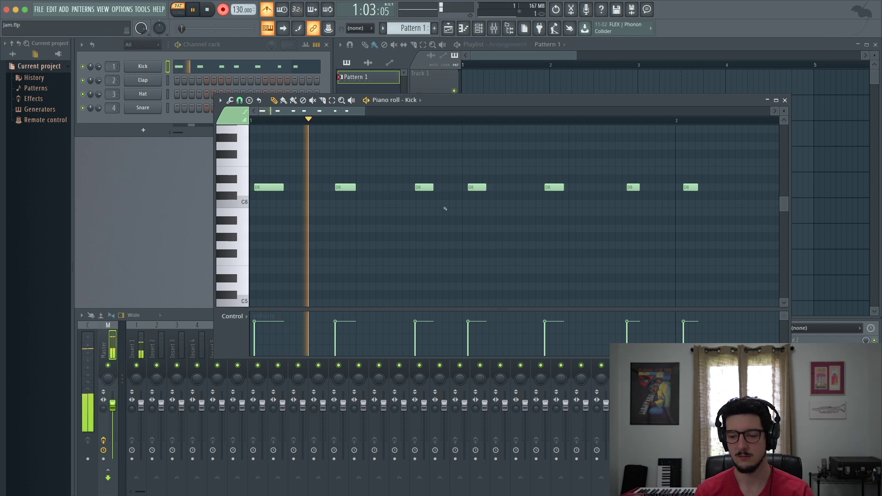
pyautogui.press('space')
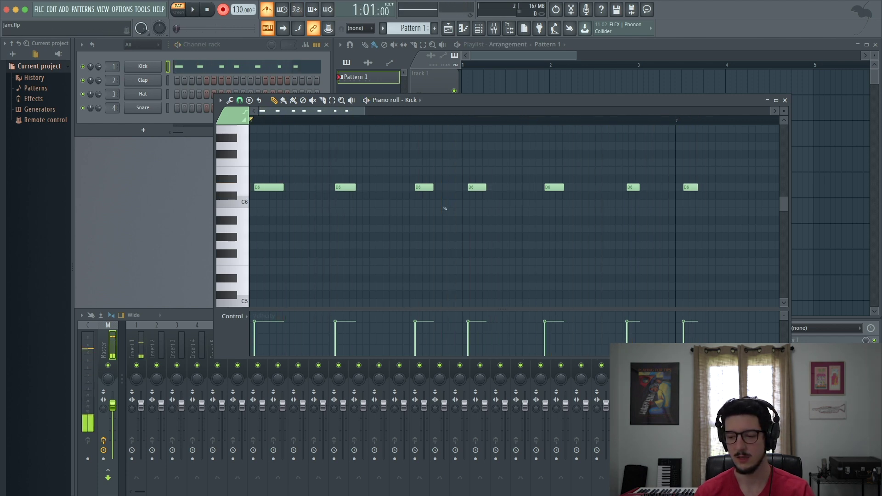
# Bring up the Snap resolution options for recording
pyautogui.scroll(3, 314, 177)
pyautogui.scroll(2, 314, 176)
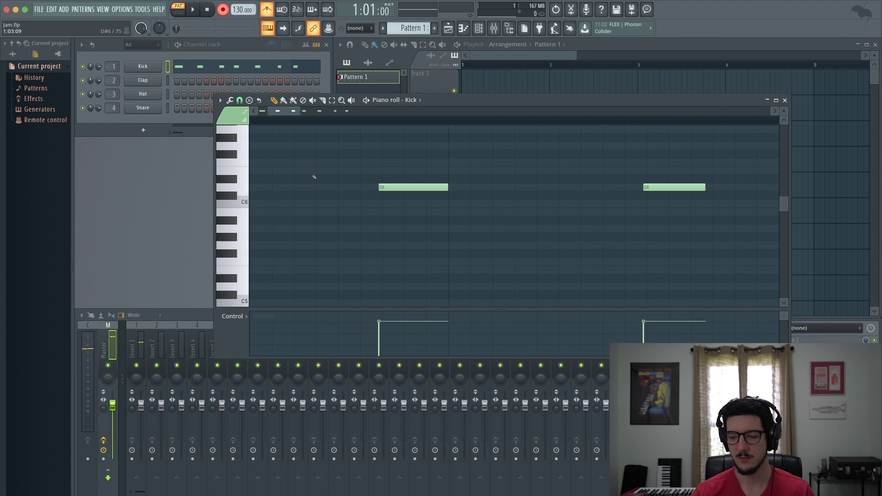
pyautogui.scroll(-2, 314, 177)
pyautogui.scroll(-1, 314, 177)
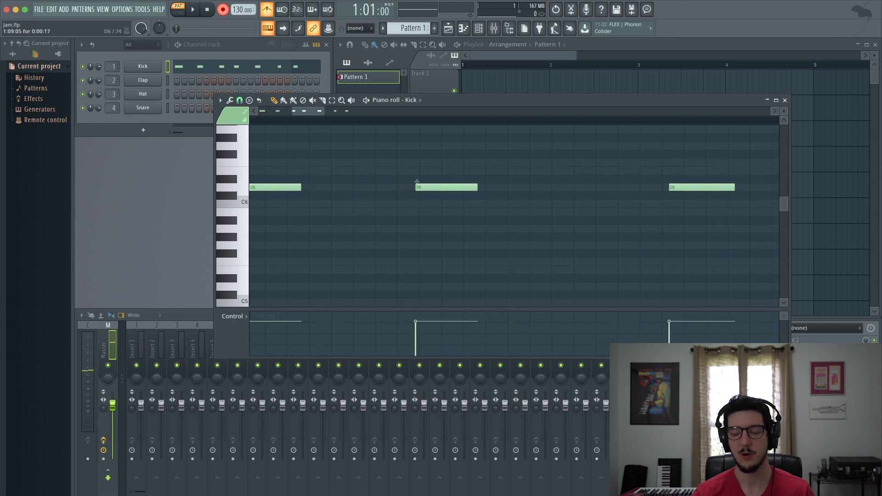
pyautogui.scroll(-2, 437, 217)
pyautogui.scroll(-2, 438, 219)
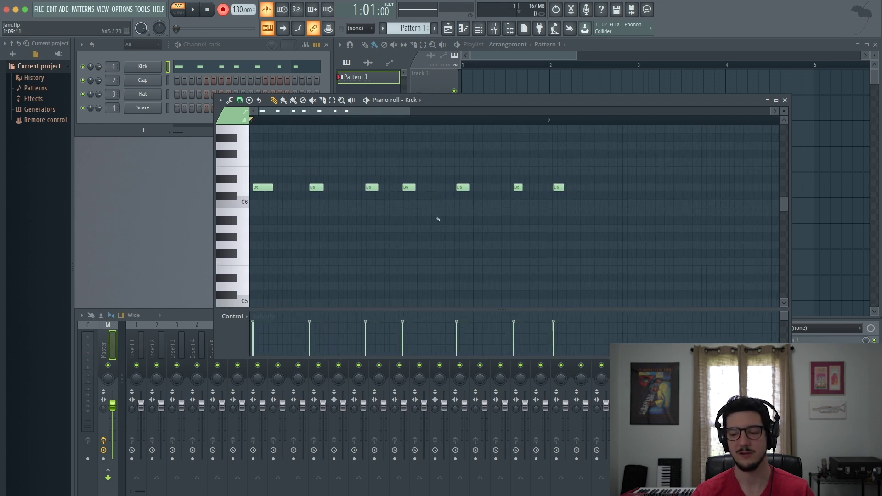
pyautogui.click(360, 28)
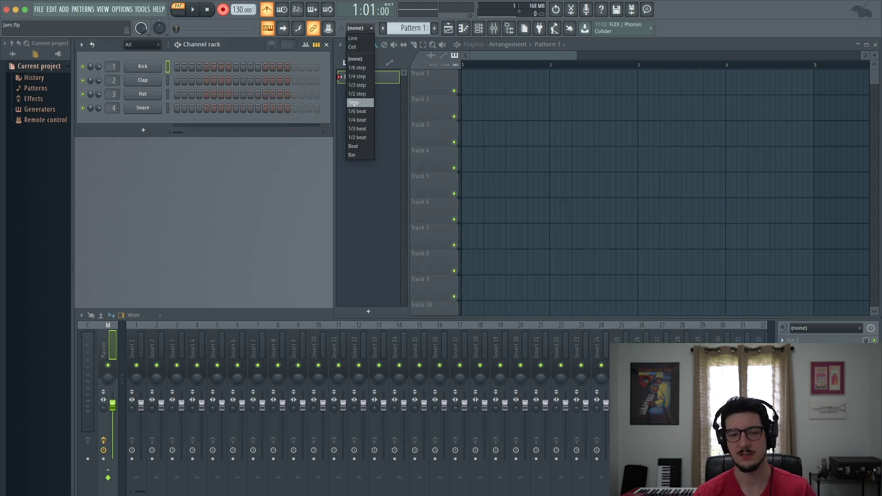
# Set recording snap to Step and record a new kick take after a count-in
pyautogui.click(353, 103)
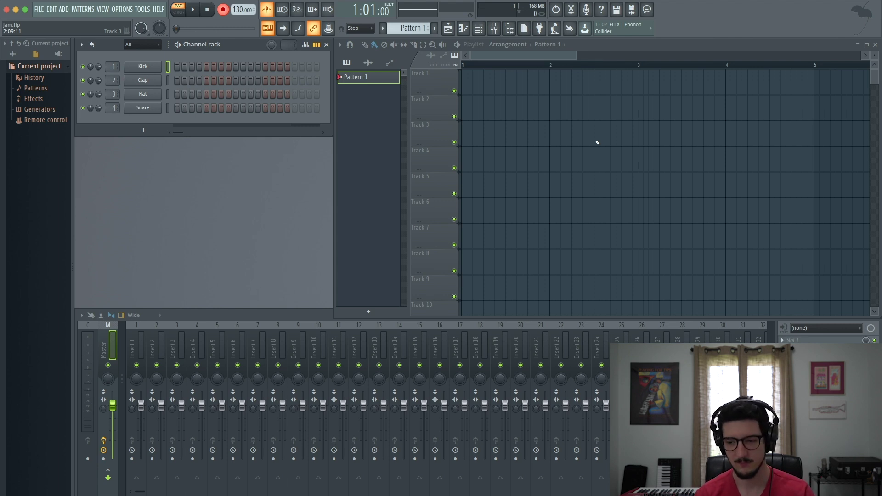
pyautogui.click(297, 9)
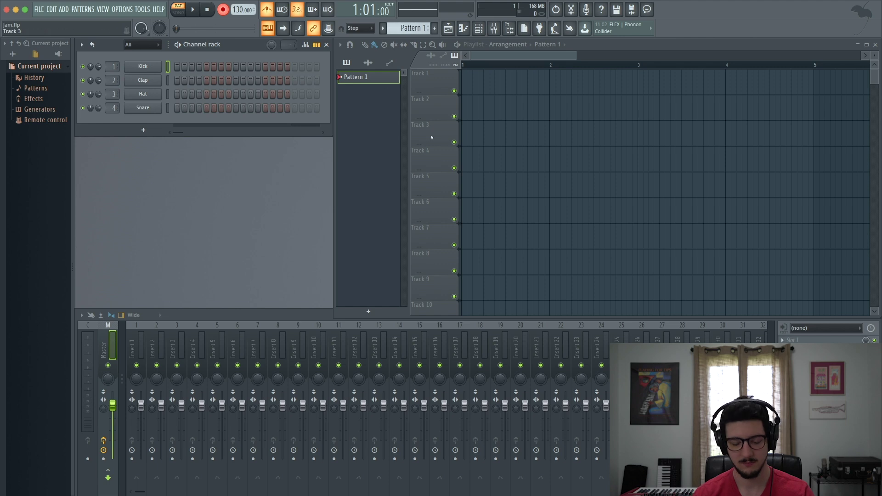
pyautogui.press('space')
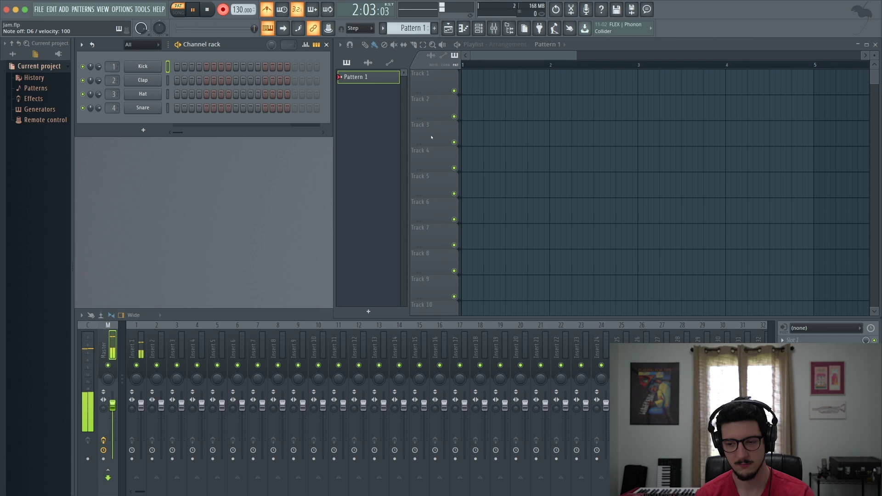
pyautogui.press('space')
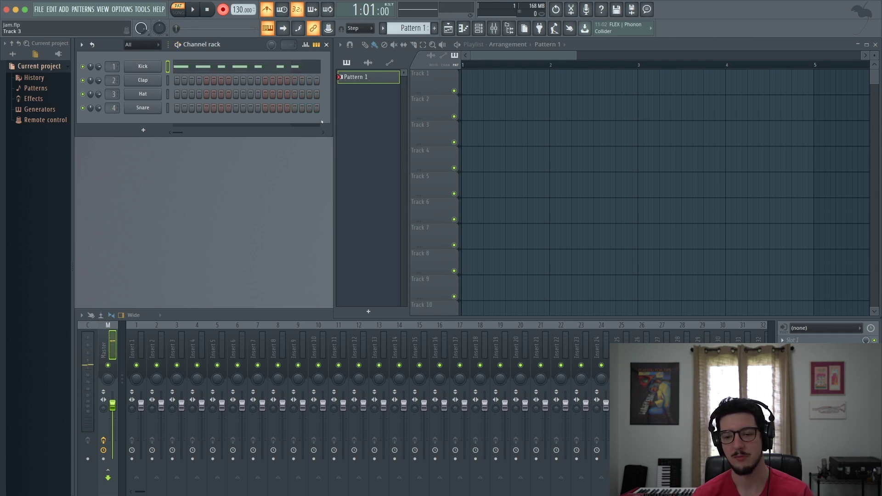
# Play back the step-snapped kick take in the Kick piano roll
pyautogui.click(294, 66)
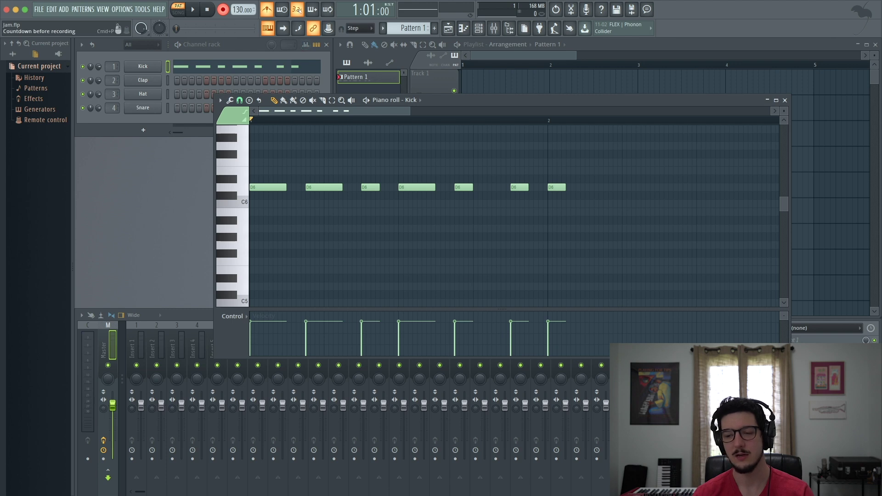
pyautogui.press('space')
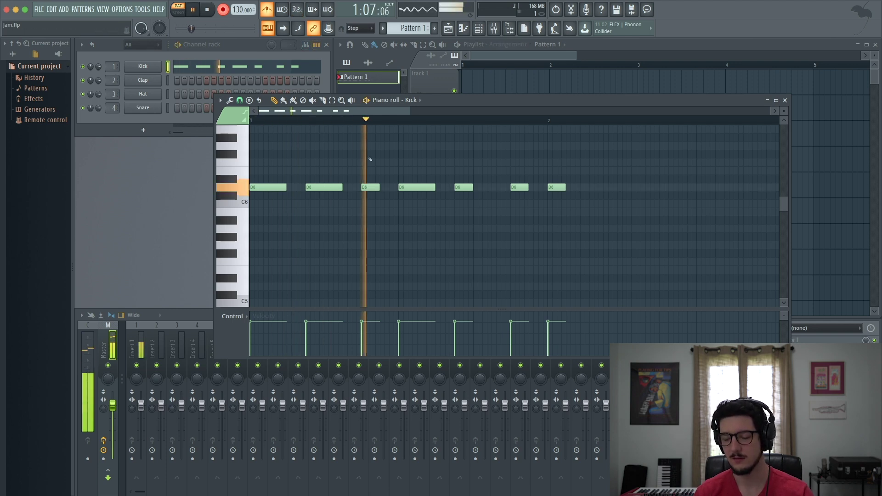
pyautogui.press('space')
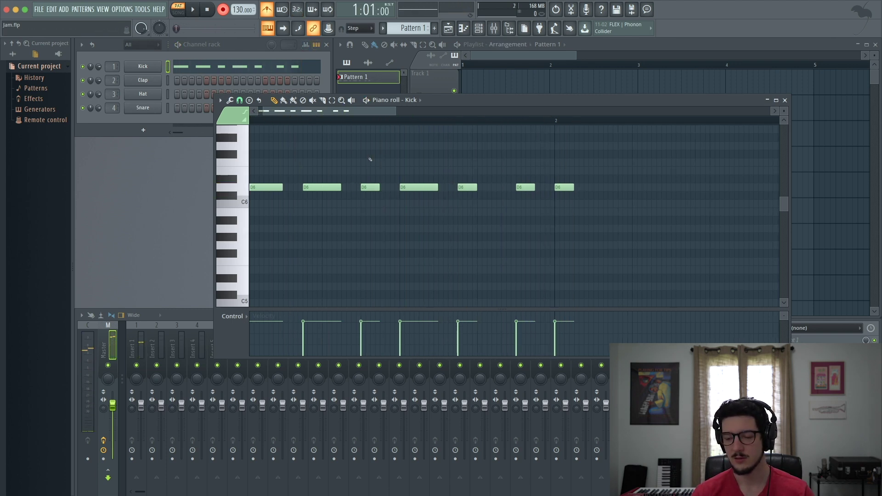
pyautogui.keyDown('ctrl'); pyautogui.scroll(5, 370, 160); pyautogui.keyUp('ctrl')
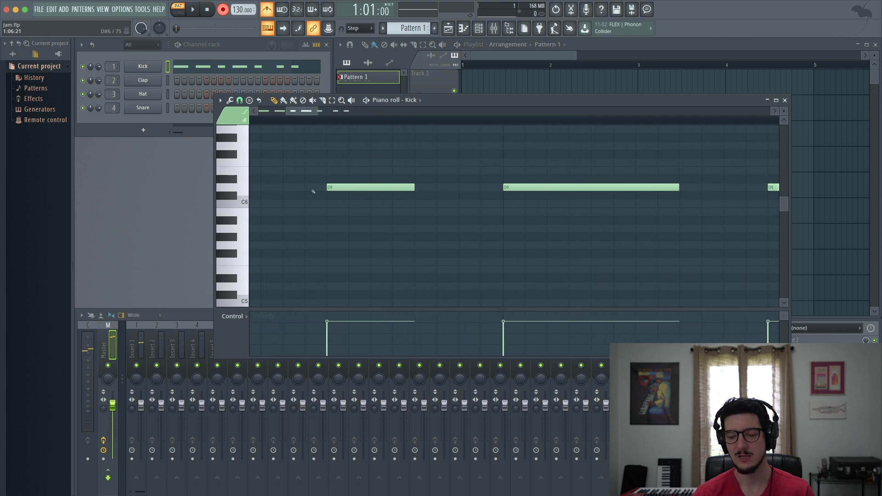
pyautogui.keyDown('ctrl'); pyautogui.scroll(-5, 355, 184); pyautogui.keyUp('ctrl')
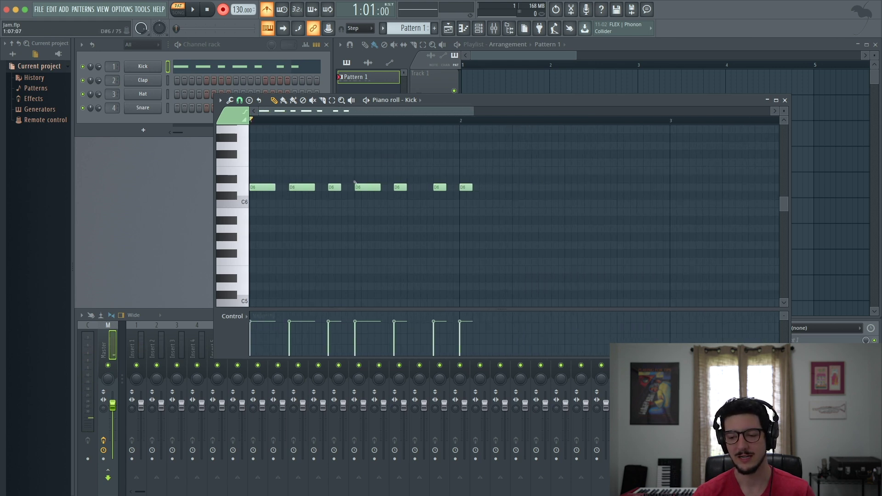
pyautogui.keyDown('ctrl'); pyautogui.scroll(2, 355, 183); pyautogui.keyUp('ctrl')
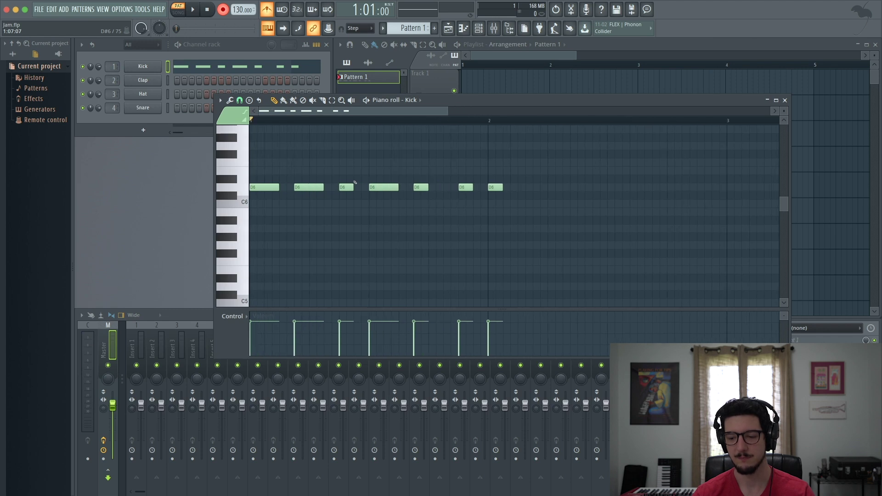
pyautogui.press('space')
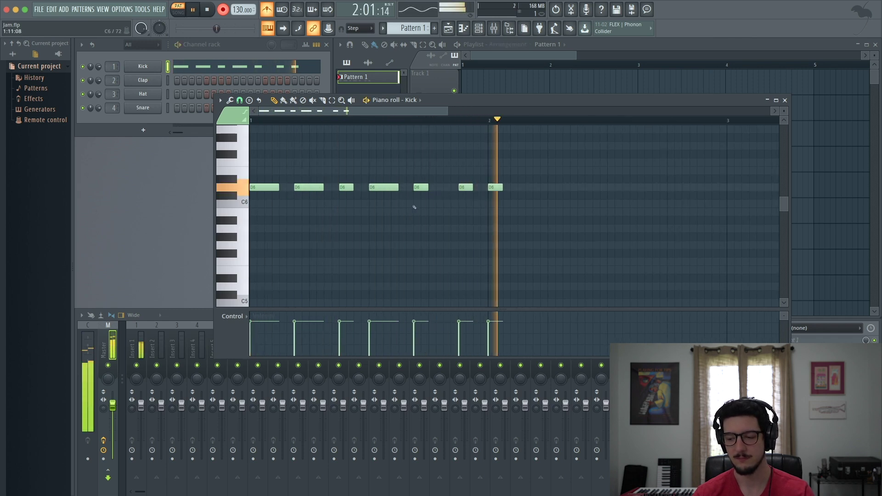
# Stop playback, set Snap to (none), and record an unquantized kick take with countdown
pyautogui.press('space')
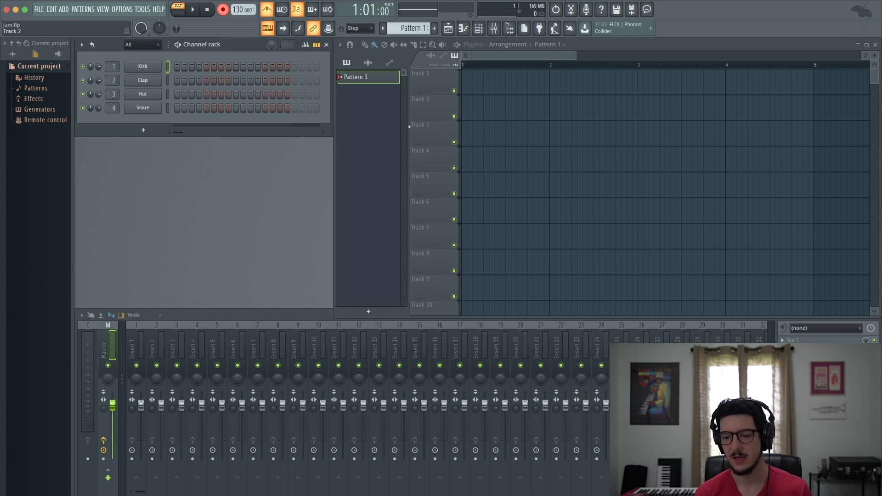
pyautogui.click(361, 29)
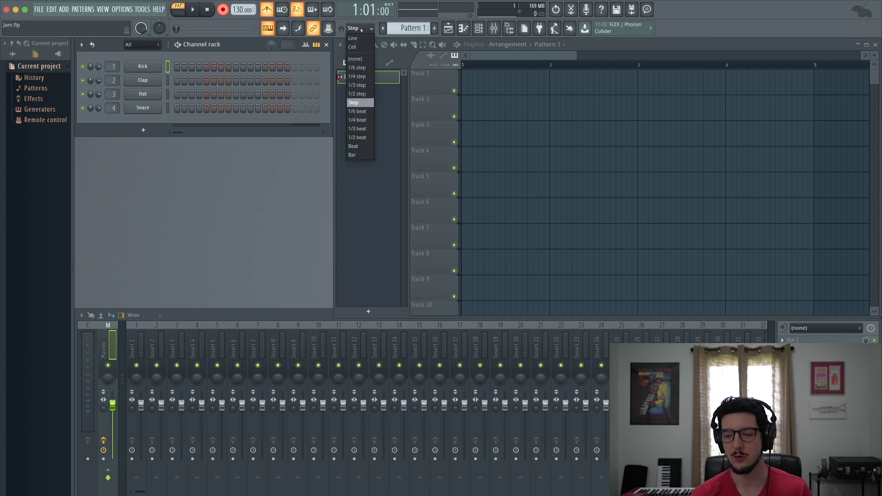
pyautogui.click(355, 59)
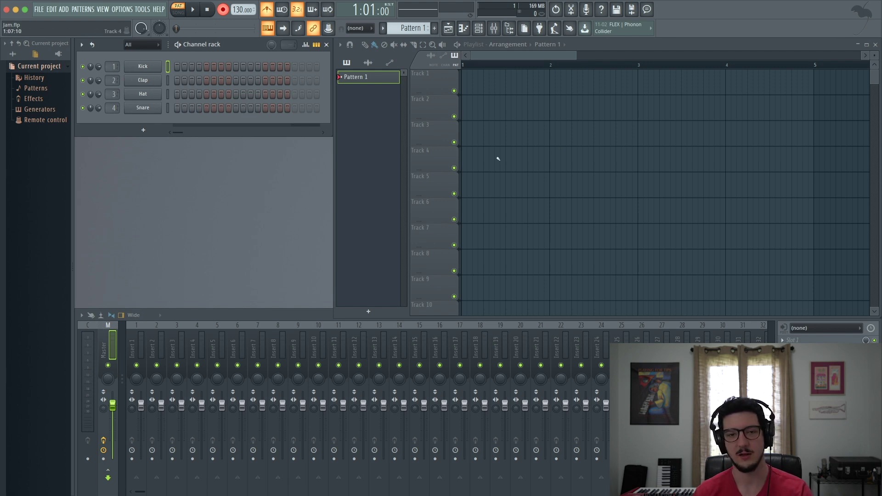
pyautogui.press('space')
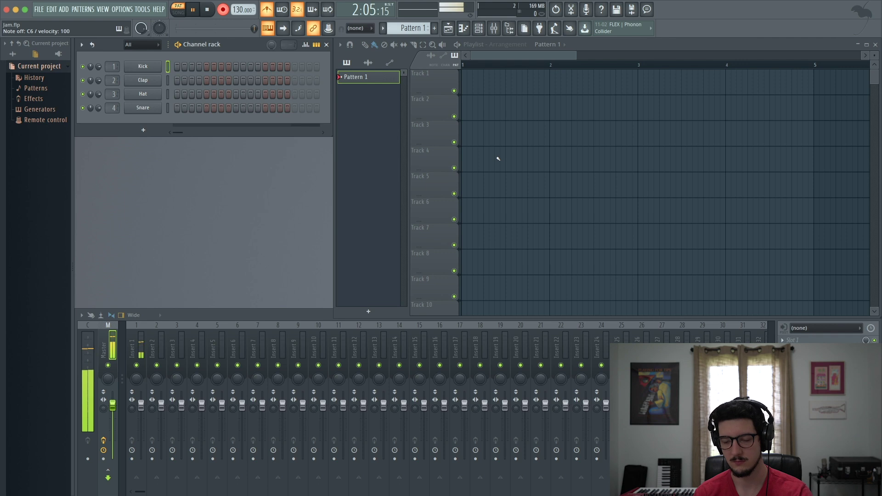
pyautogui.press('space')
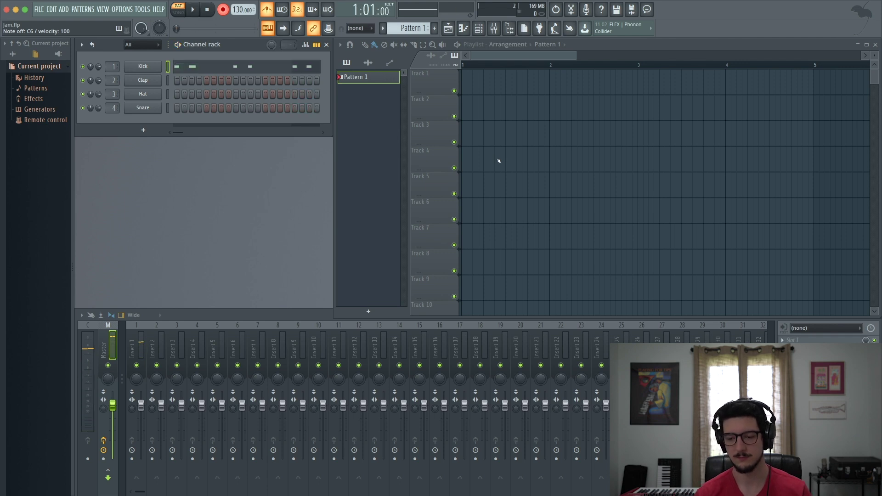
# Play the unquantized take in the Kick piano roll and select all eight C6 notes
pyautogui.click(258, 68)
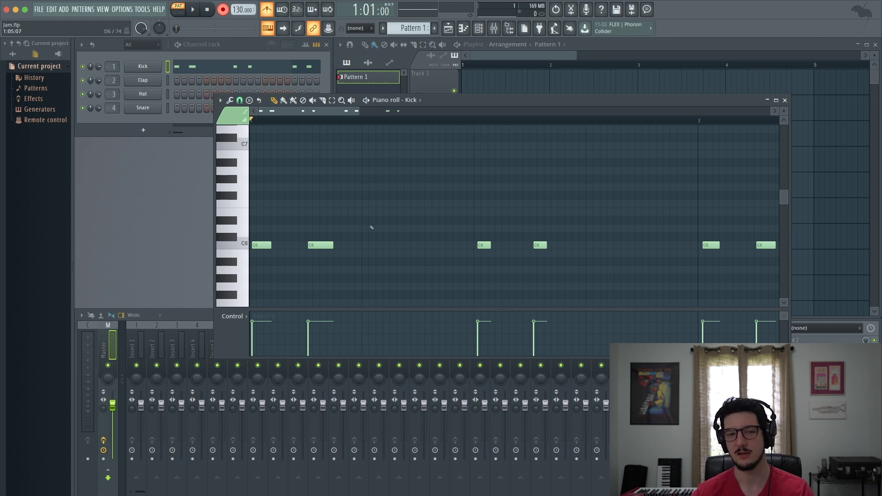
pyautogui.press('space')
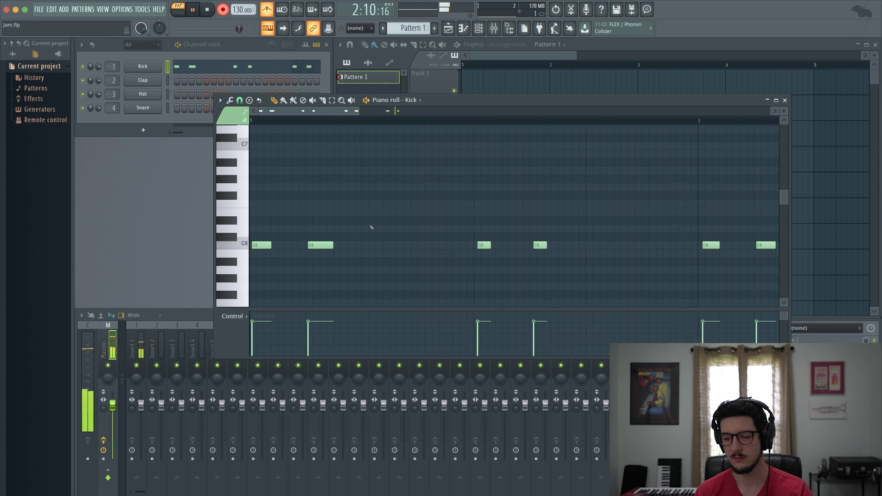
pyautogui.press('space')
pyautogui.scroll(-2, 345, 189)
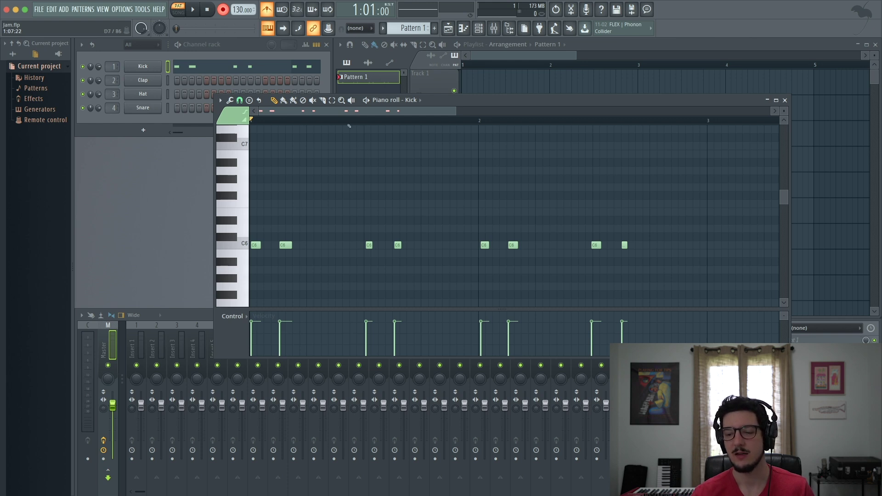
pyautogui.moveTo(656, 224); pyautogui.dragTo(251, 280)
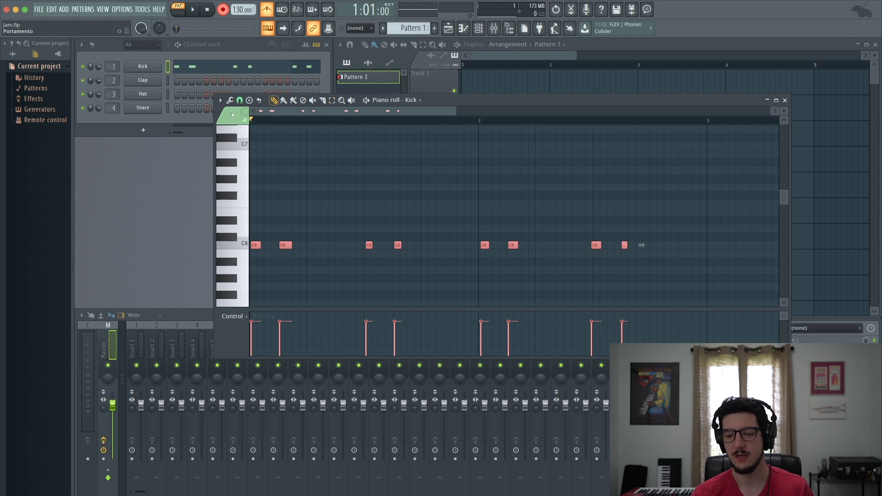
pyautogui.click(220, 100)
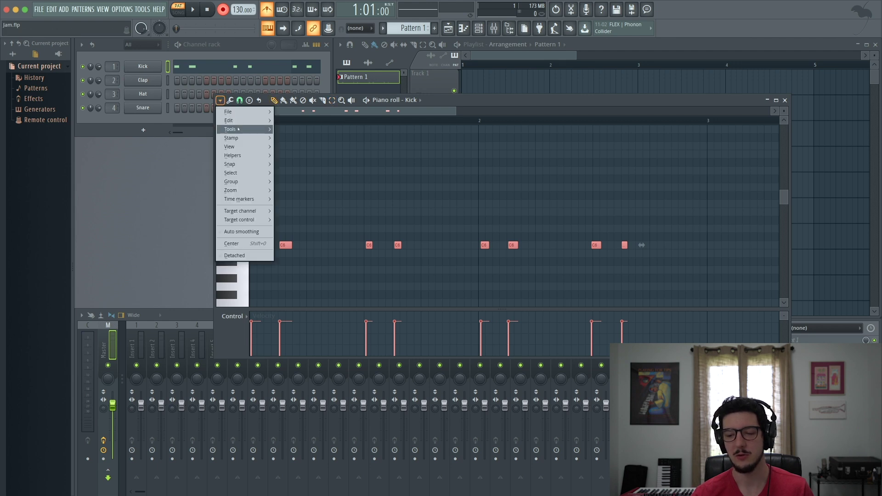
# Open the Quantize tool from the piano roll's Tools menu, previewing 16_drummer swing 1
pyautogui.moveTo(239, 132)
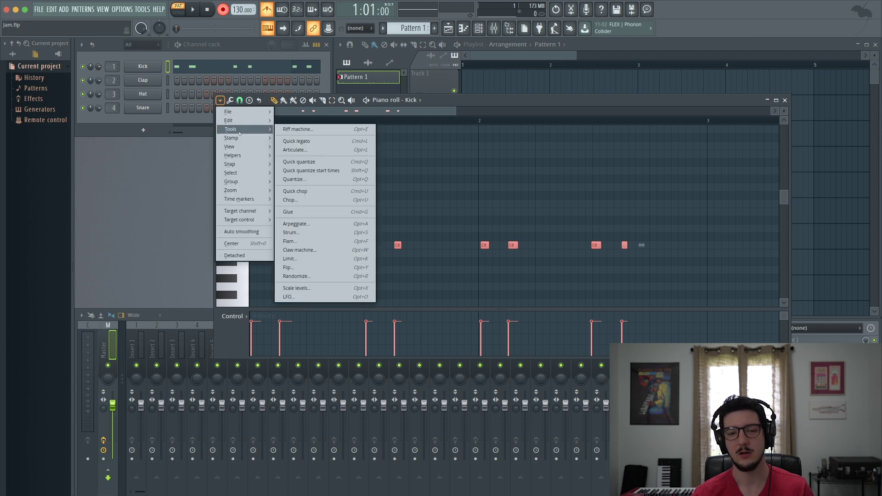
pyautogui.click(318, 180)
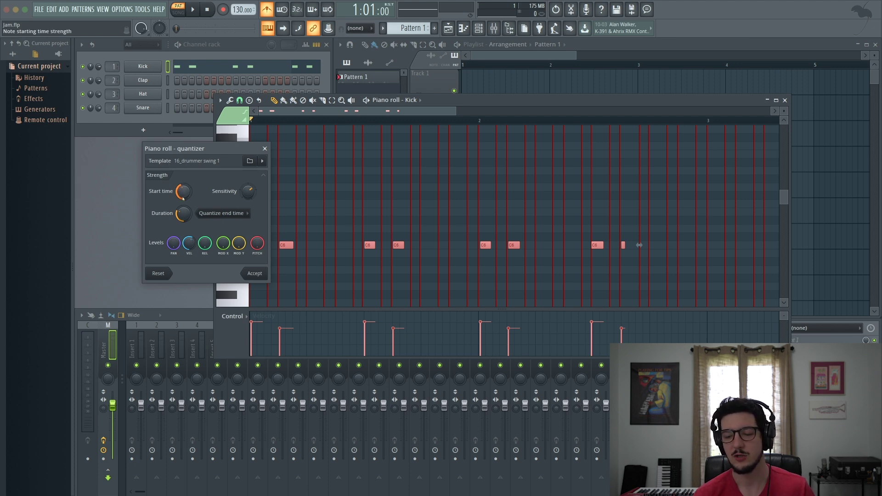
# Try Start time strengths of 4%, 100%, 16% and 0%, and varied Duration strengths
pyautogui.moveTo(183, 192); pyautogui.dragTo(183, 216)
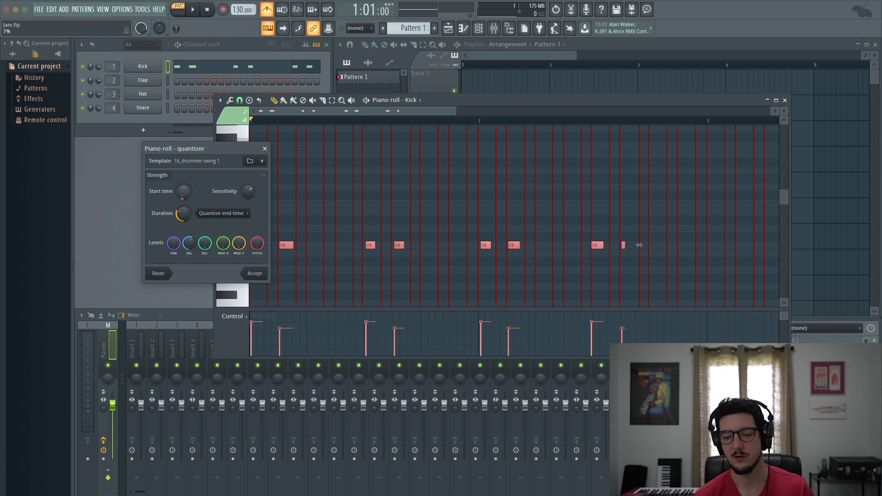
pyautogui.moveTo(183, 192); pyautogui.dragTo(183, 169)
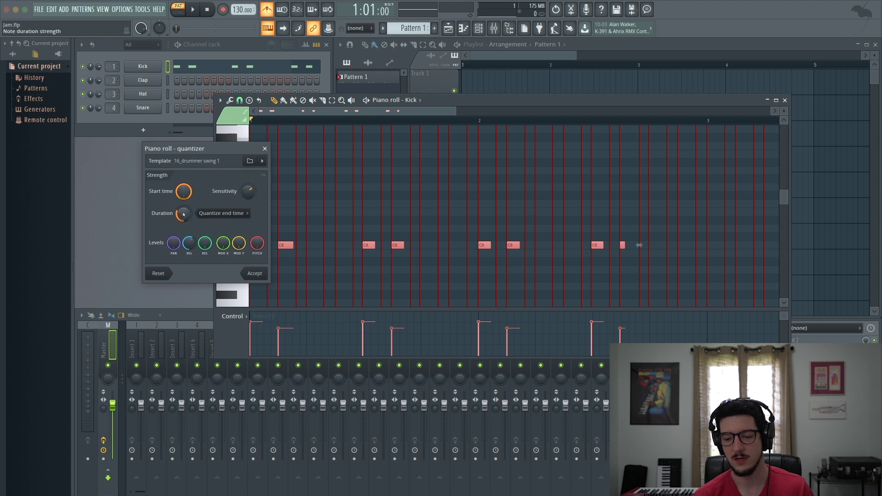
pyautogui.moveTo(186, 216); pyautogui.dragTo(185, 204)
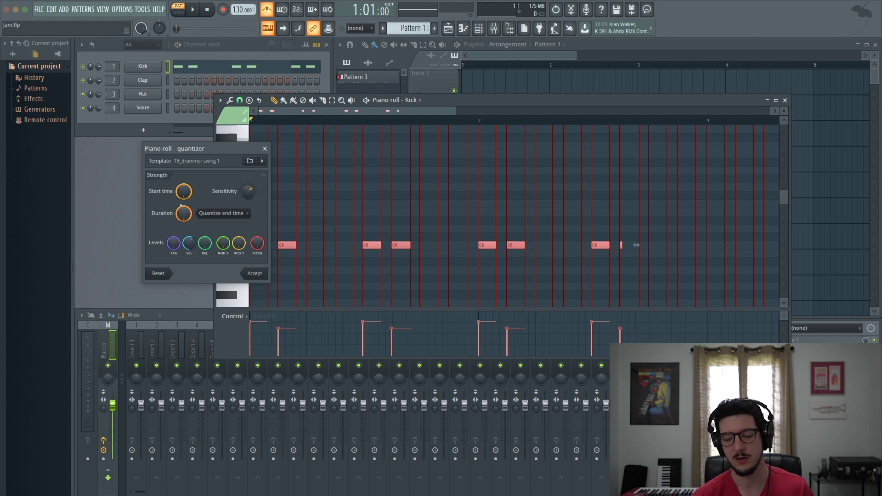
pyautogui.moveTo(185, 205); pyautogui.dragTo(185, 227)
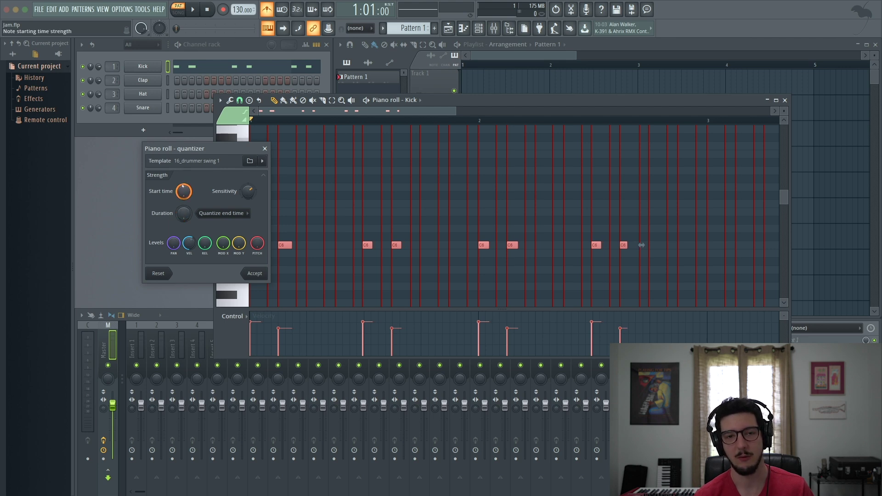
pyautogui.moveTo(184, 192); pyautogui.dragTo(183, 219)
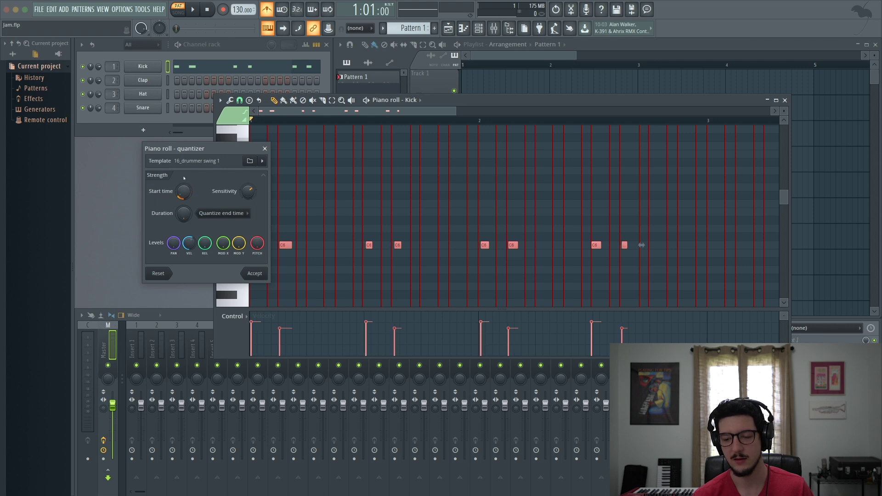
pyautogui.moveTo(184, 192); pyautogui.dragTo(183, 180)
pyautogui.moveTo(183, 213); pyautogui.dragTo(183, 206)
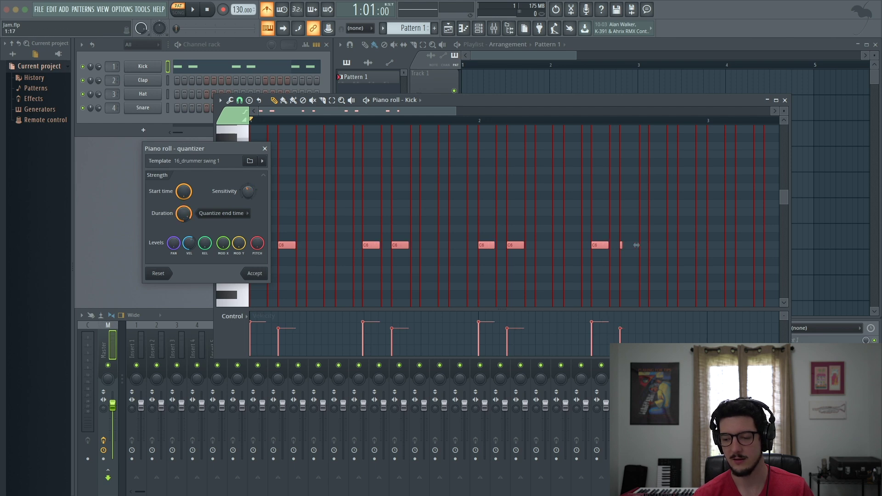
pyautogui.moveTo(636, 246); pyautogui.dragTo(636, 245)
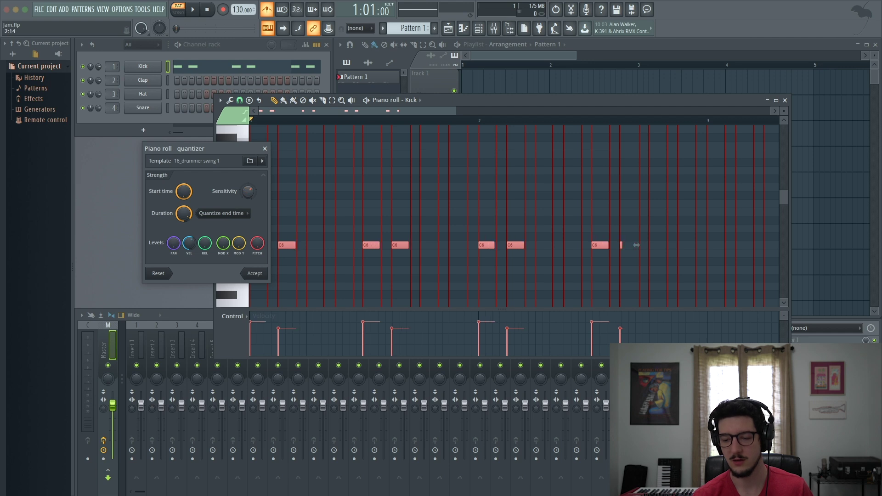
pyautogui.scroll(1, 215, 214)
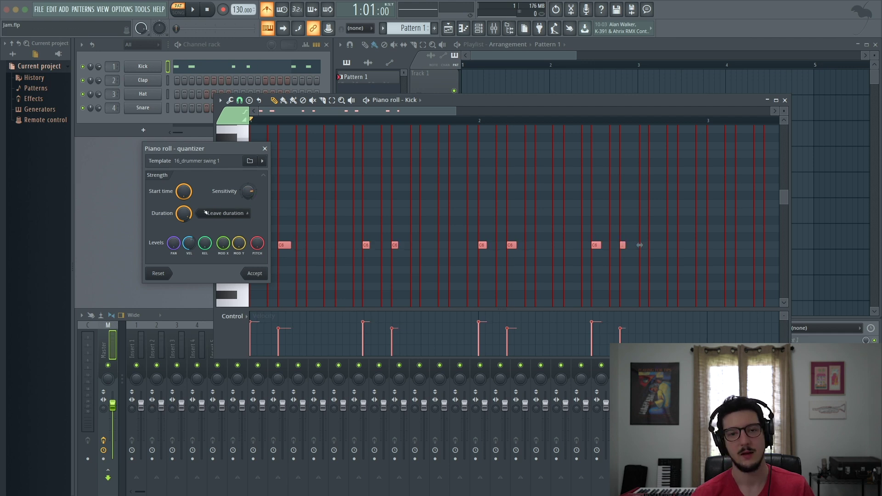
# Cycle duration mode through Leave end time and Quantize duration, ending on Quantize end time
pyautogui.click(233, 214)
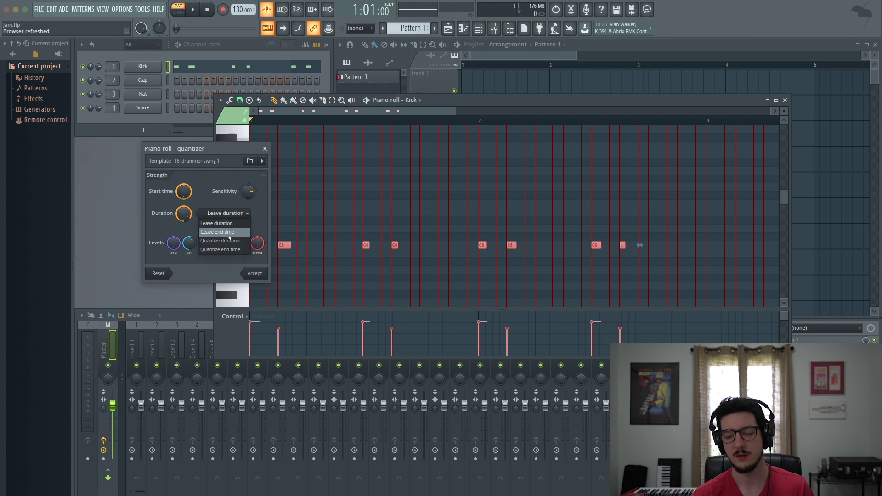
pyautogui.click(230, 233)
pyautogui.click(231, 215)
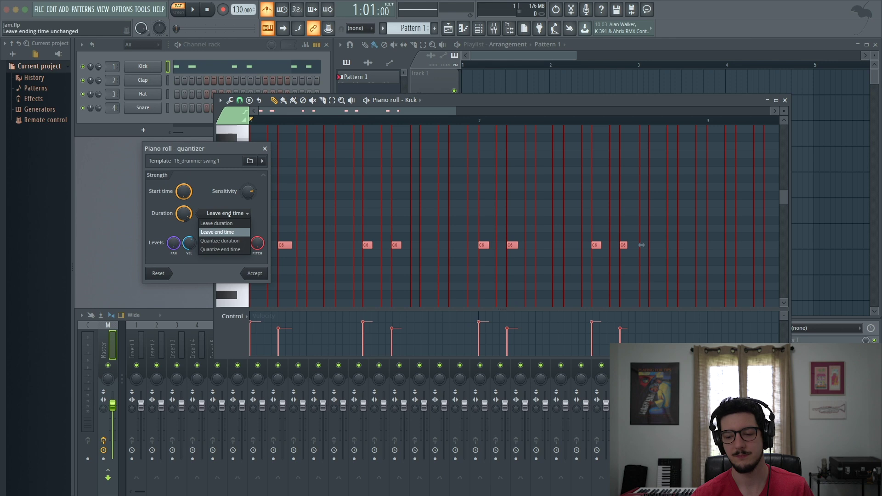
pyautogui.click(230, 242)
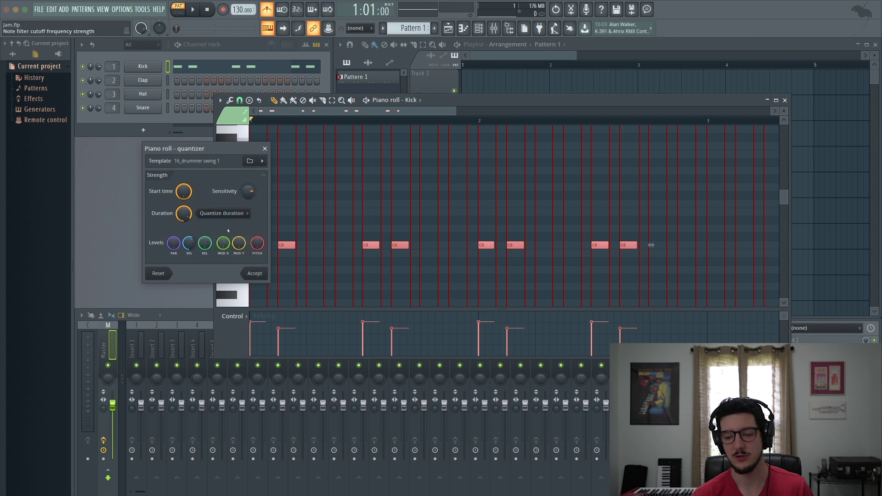
pyautogui.click(229, 214)
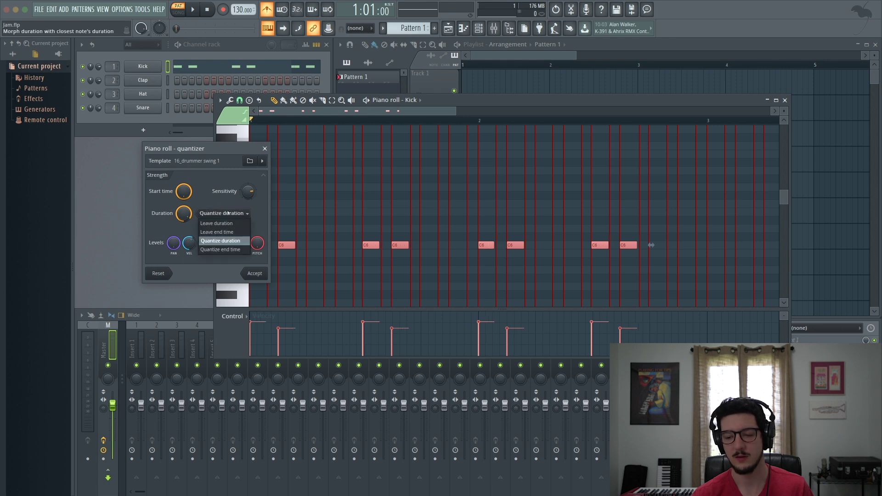
pyautogui.click(229, 250)
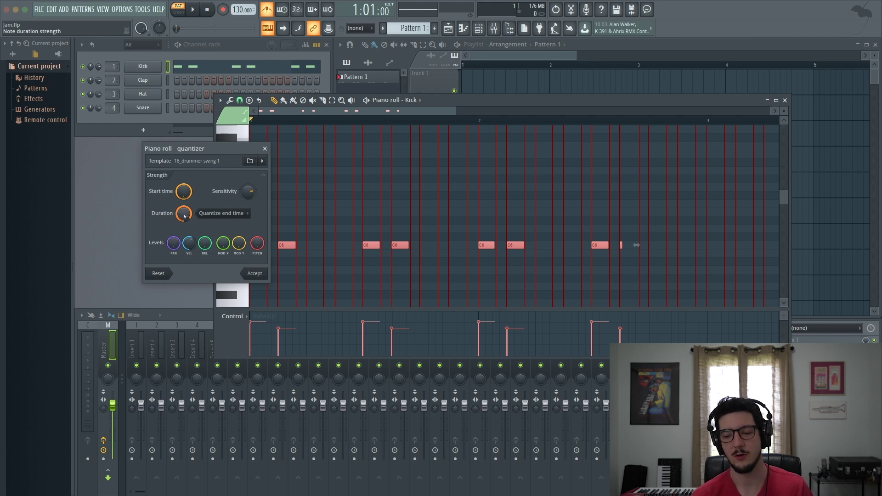
# Browse the Quantization templates, previewing 16_pushing groove 1 and 16_groovy 70s
pyautogui.click(249, 161)
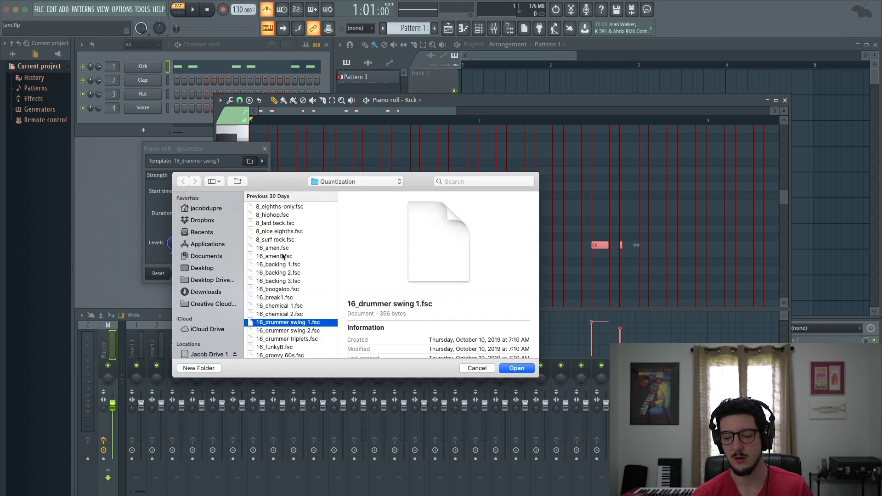
pyautogui.scroll(-3, 283, 255)
pyautogui.scroll(-1, 283, 256)
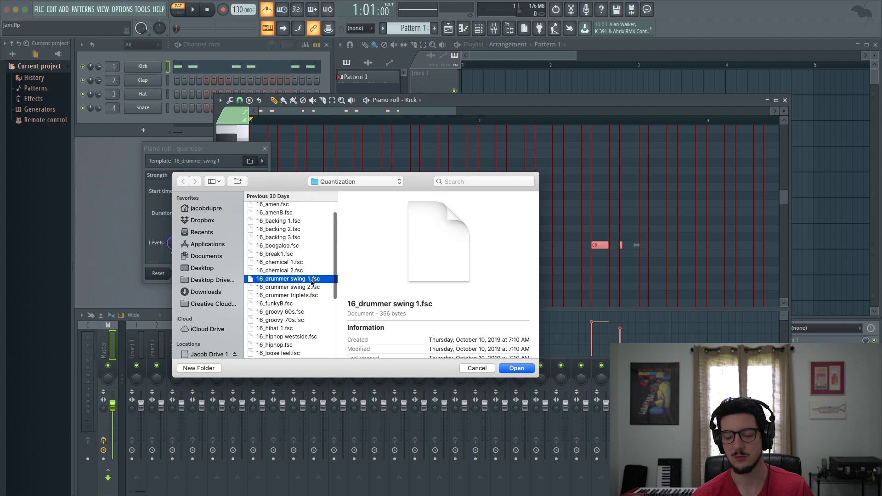
pyautogui.scroll(2, 295, 271)
pyautogui.scroll(-6, 295, 271)
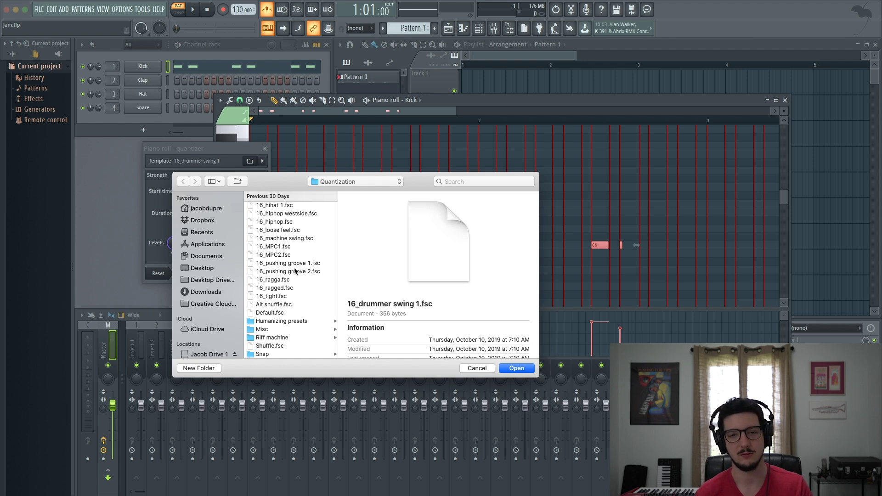
pyautogui.scroll(1, 296, 271)
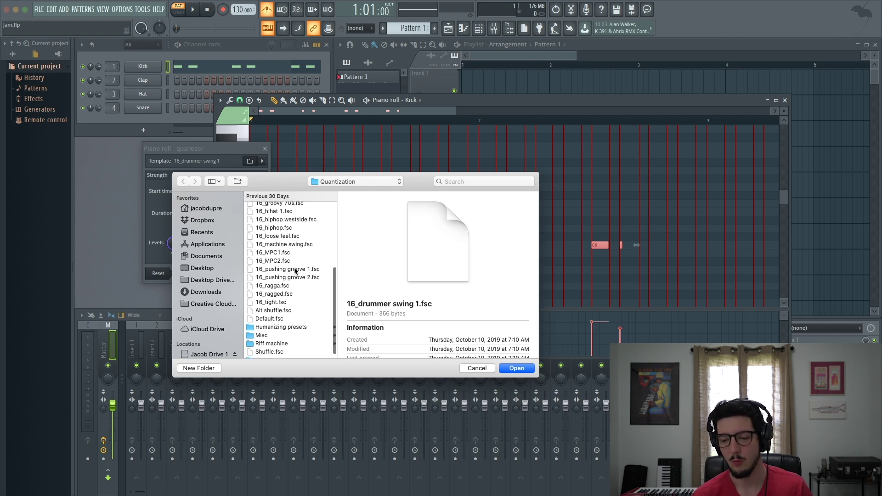
pyautogui.click(295, 270)
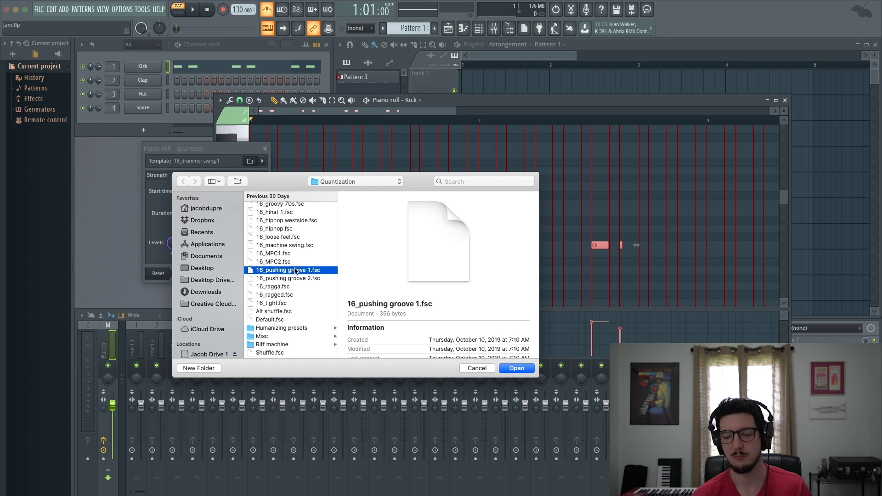
pyautogui.scroll(5, 295, 271)
pyautogui.click(295, 245)
# Preview 16_hiphop westside, 16_hiphop and 16_MPC2, then pick 8_surf rock.fsc
pyautogui.scroll(1, 296, 246)
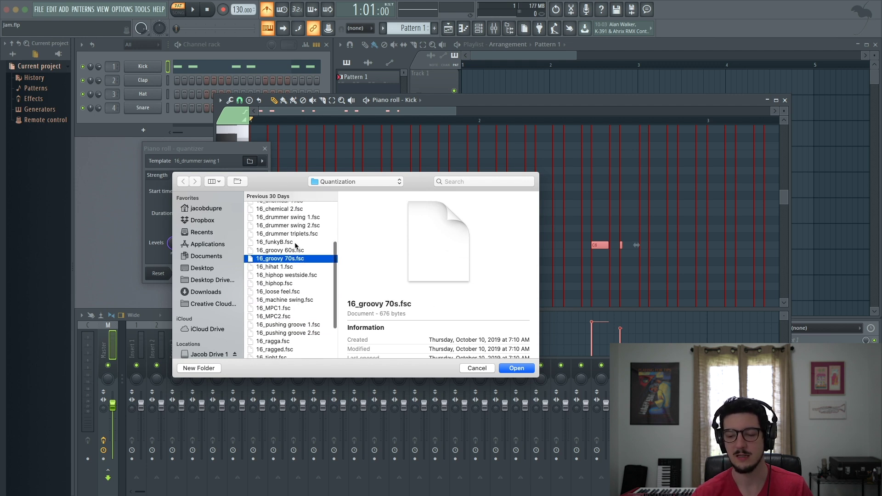
pyautogui.scroll(6, 296, 246)
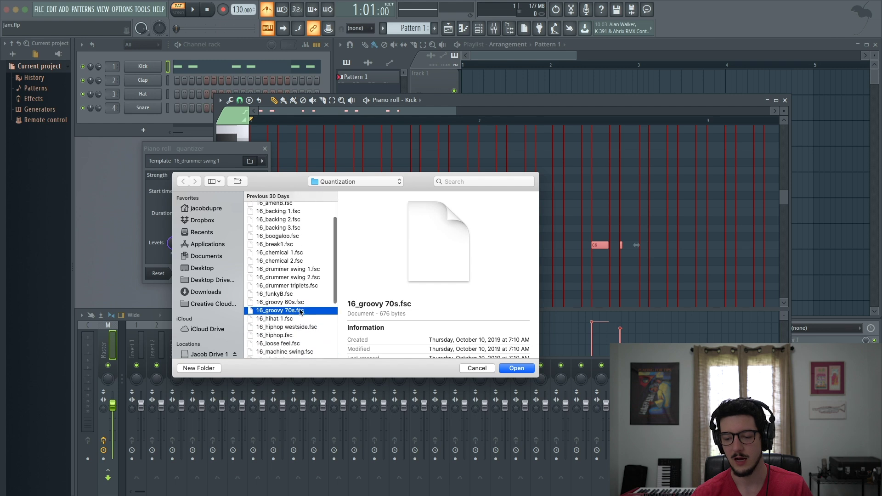
pyautogui.scroll(-8, 298, 294)
pyautogui.click(297, 262)
pyautogui.click(294, 270)
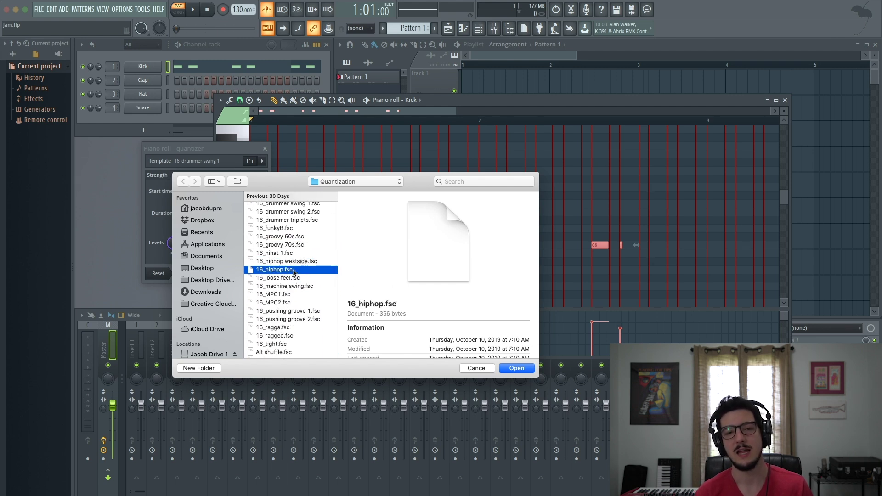
pyautogui.click(280, 303)
pyautogui.scroll(10, 302, 316)
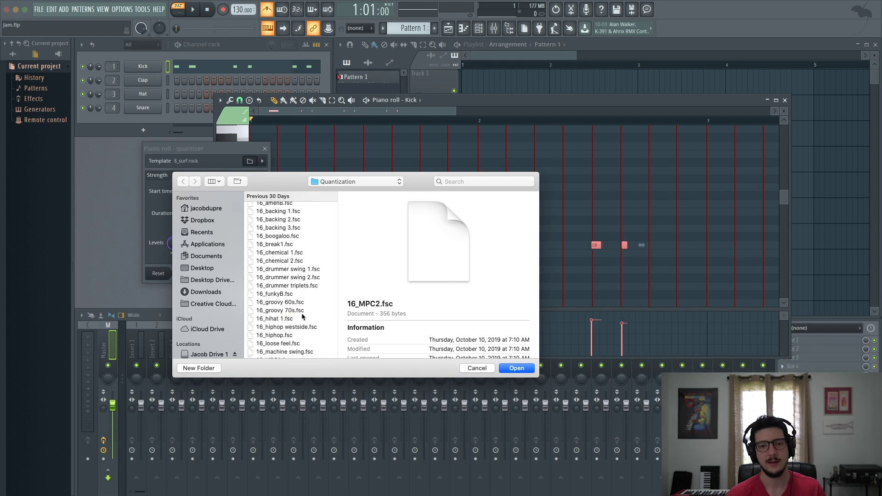
pyautogui.click(289, 240)
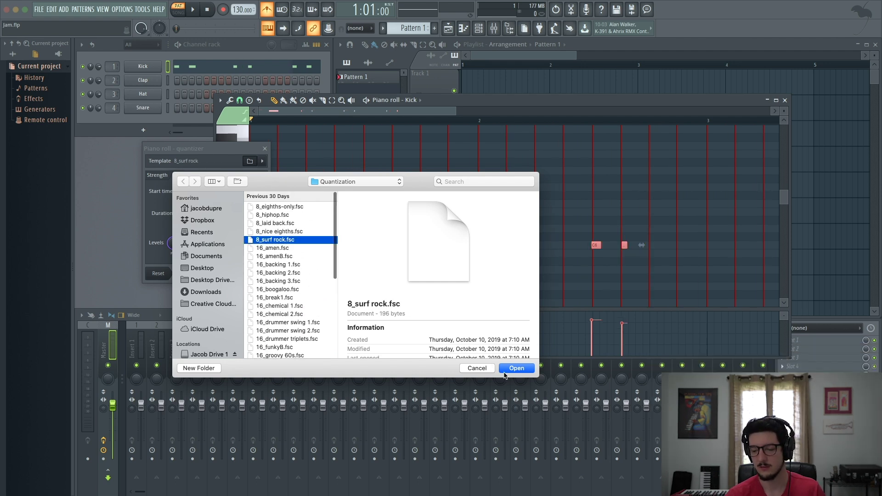
# Load 8_surf rock, set Start time to 42%, and use Quantize duration at full strength
pyautogui.click(516, 368)
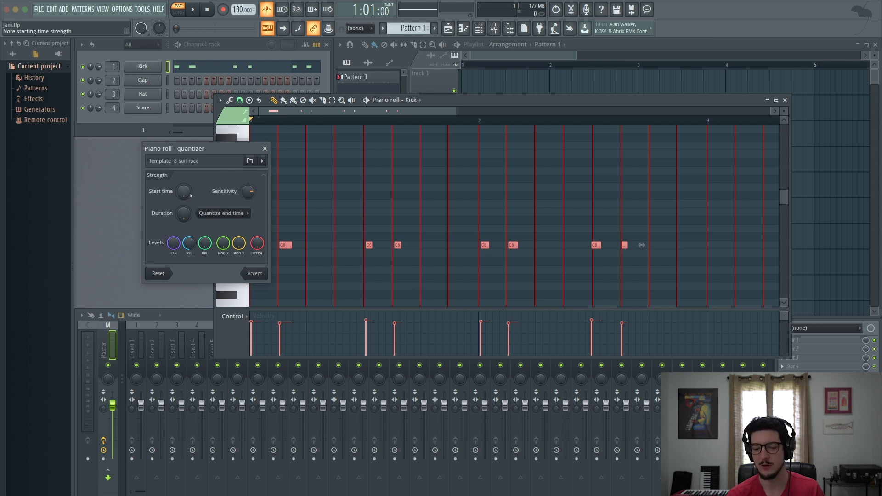
pyautogui.moveTo(183, 191); pyautogui.dragTo(183, 176)
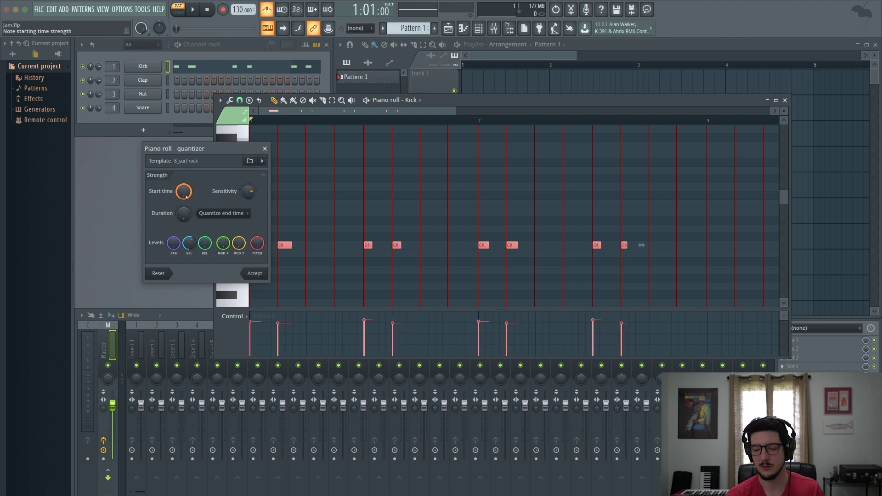
pyautogui.moveTo(183, 213); pyautogui.dragTo(187, 248)
pyautogui.click(230, 217)
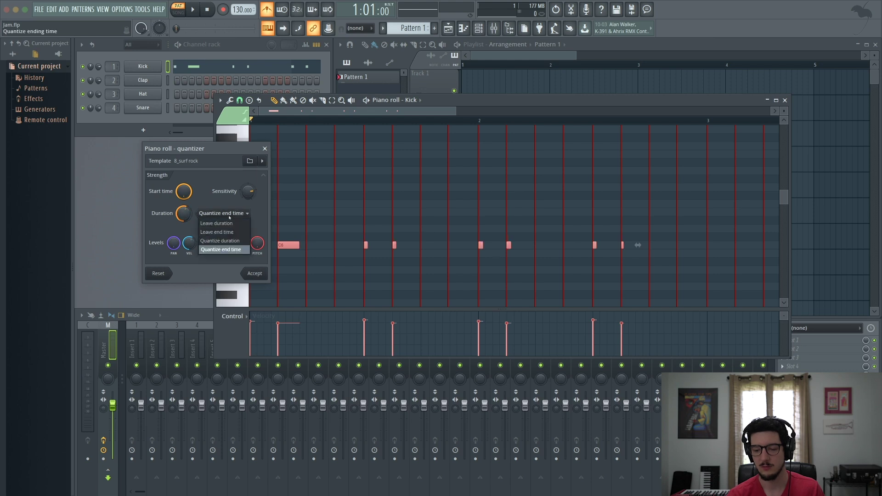
pyautogui.click(231, 243)
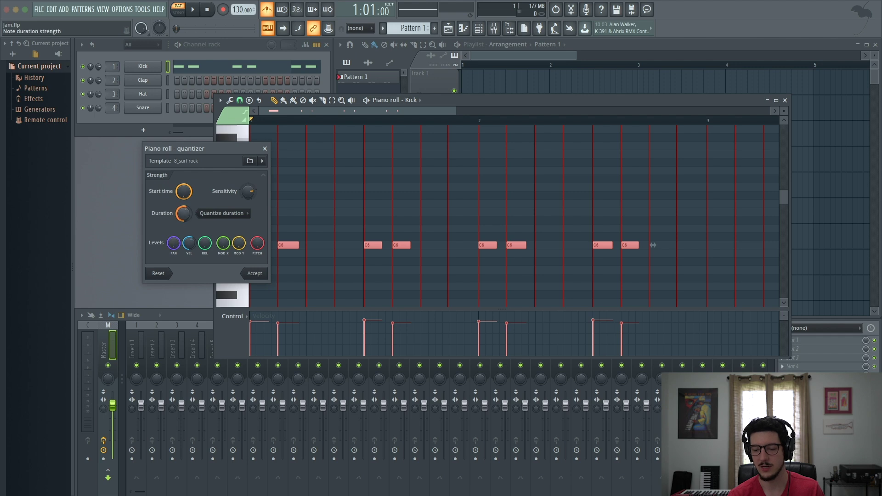
pyautogui.moveTo(184, 213); pyautogui.dragTo(183, 188)
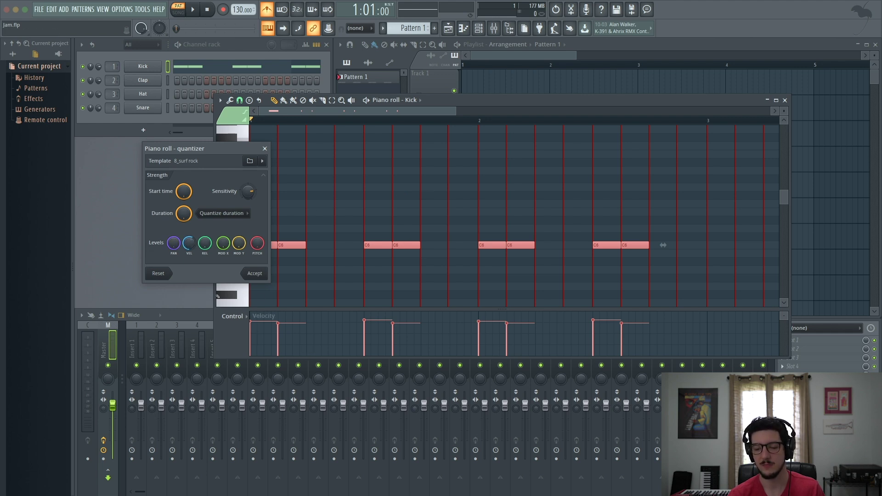
# Turn velocity quantizing off entirely and play back the kick pattern
pyautogui.click(189, 242)
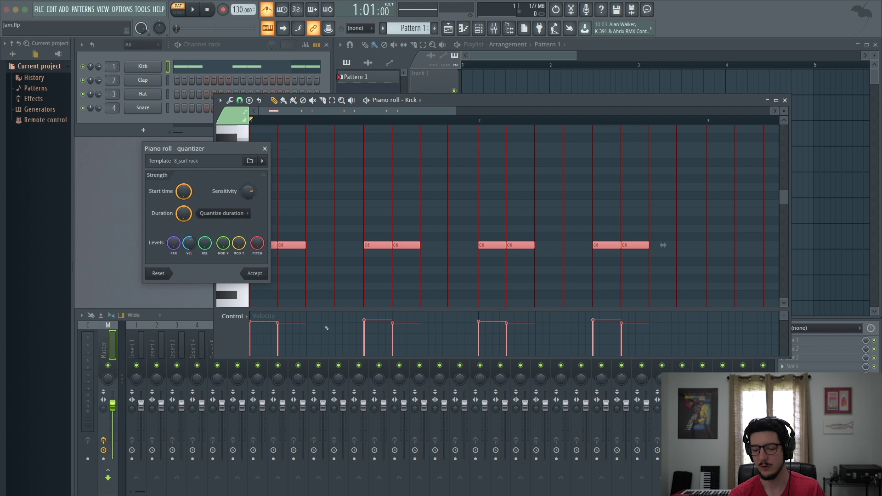
pyautogui.click(189, 243)
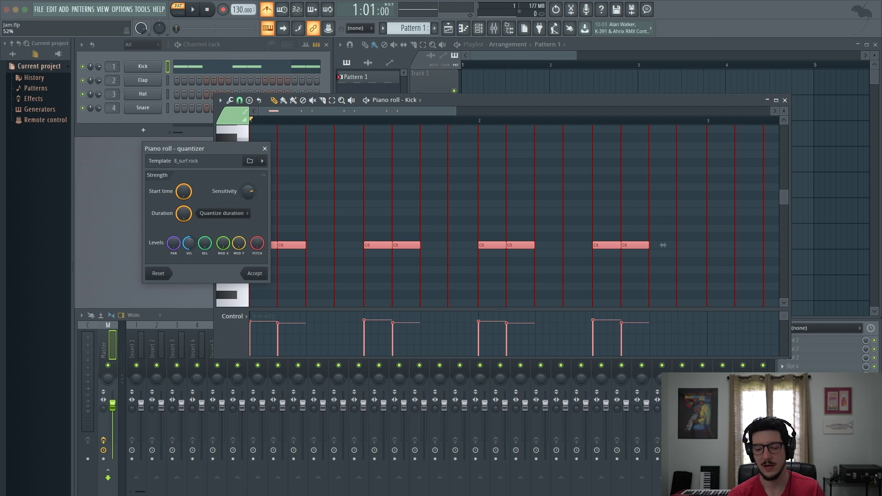
pyautogui.moveTo(189, 242); pyautogui.dragTo(189, 259)
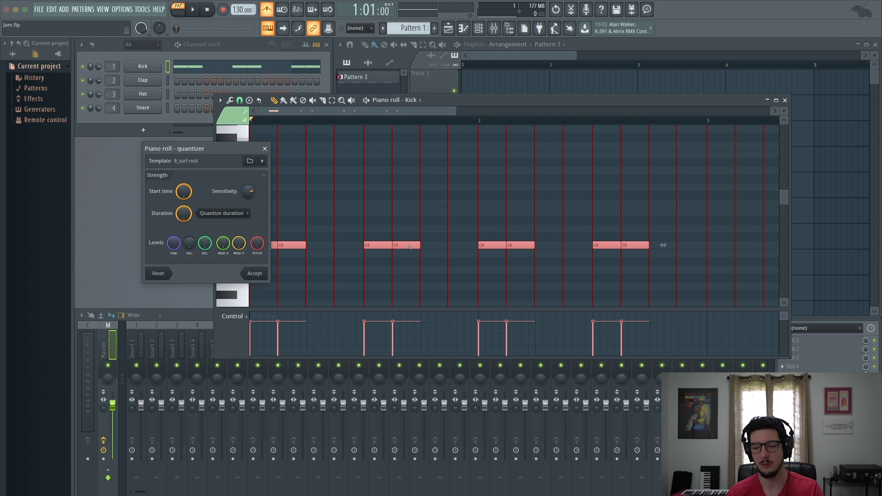
pyautogui.press('space')
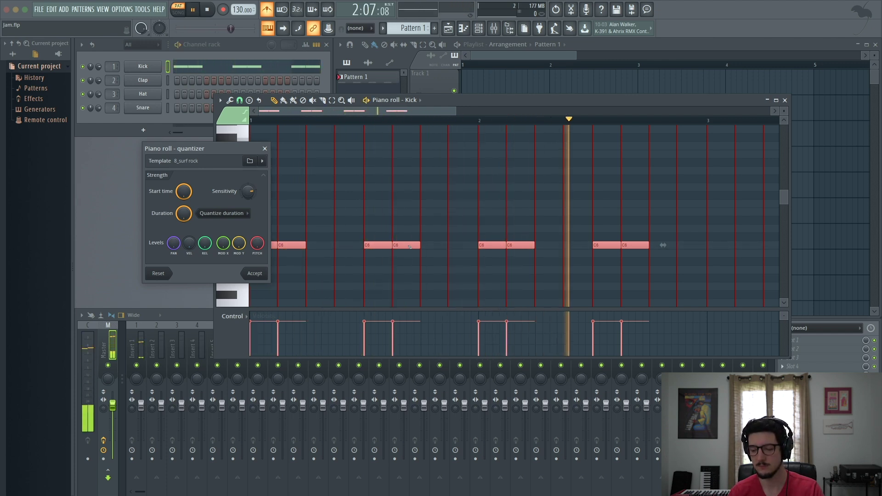
pyautogui.press('space')
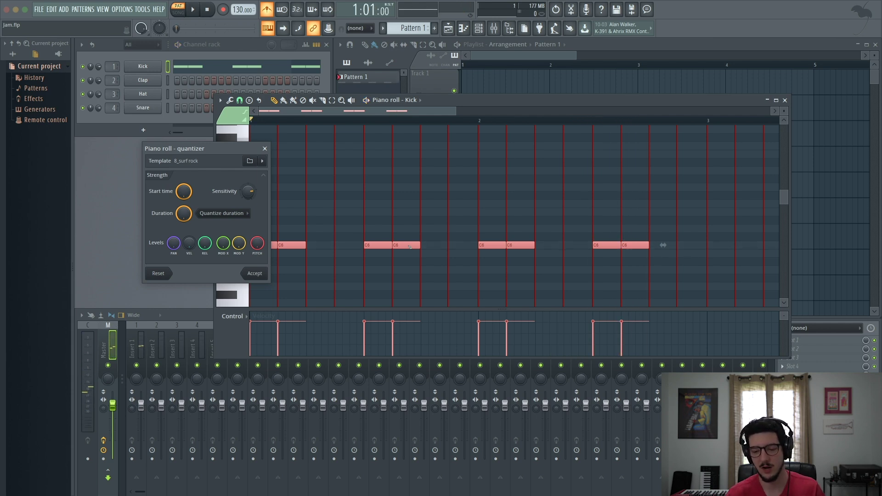
# Audition template velocities at 83%, then with all kick velocities equal
pyautogui.moveTo(189, 243); pyautogui.dragTo(189, 252)
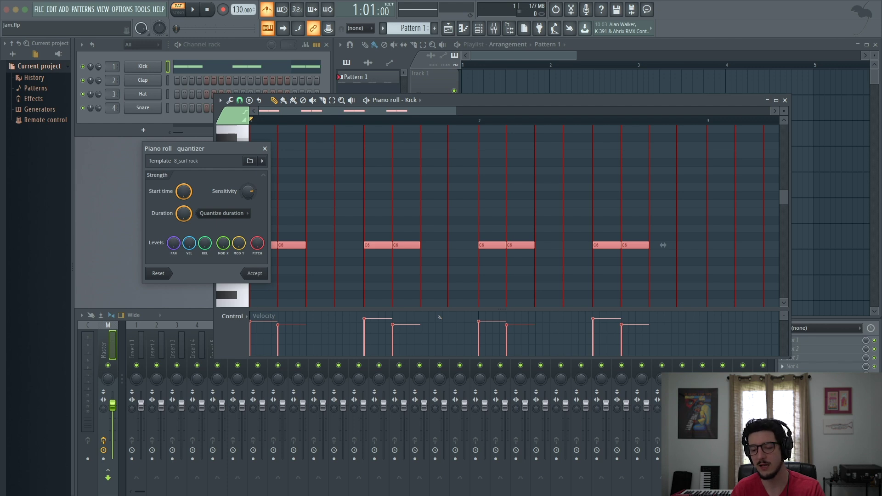
pyautogui.press('space')
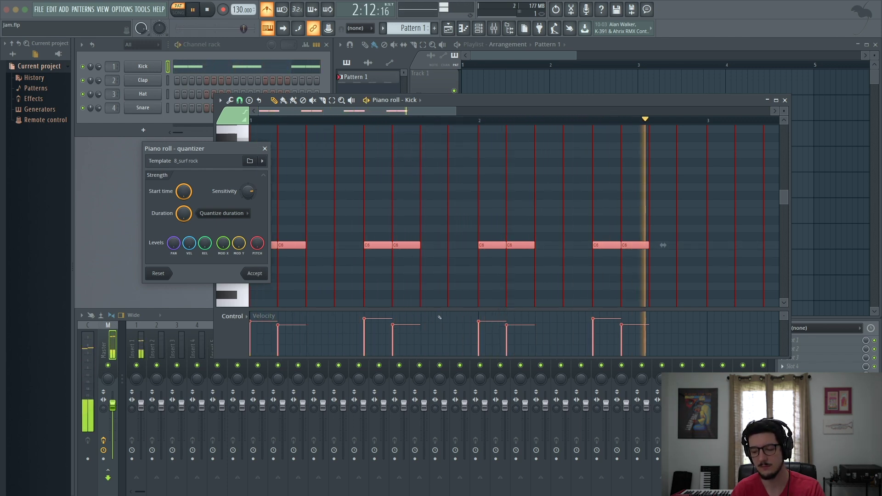
pyautogui.press('space')
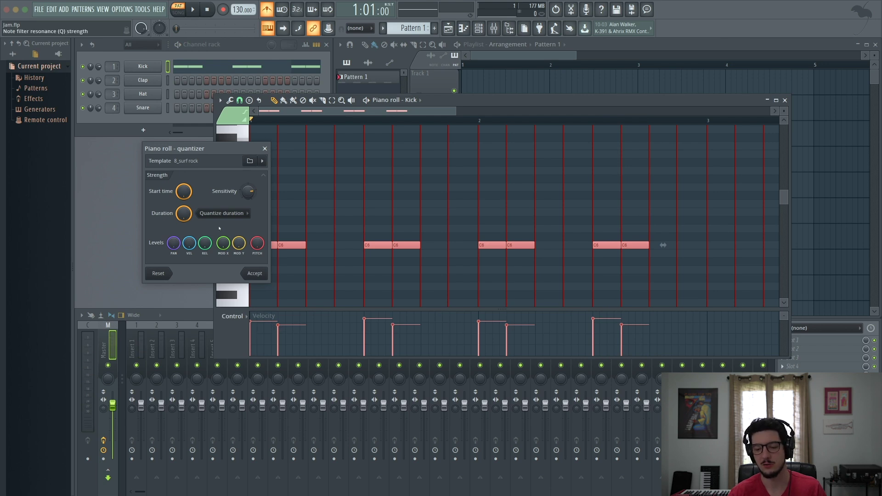
pyautogui.moveTo(189, 243); pyautogui.dragTo(189, 275)
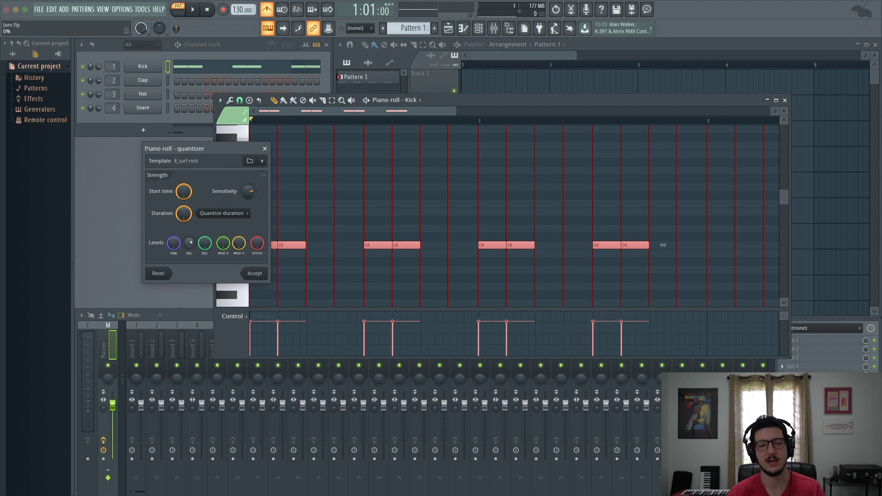
pyautogui.press('space')
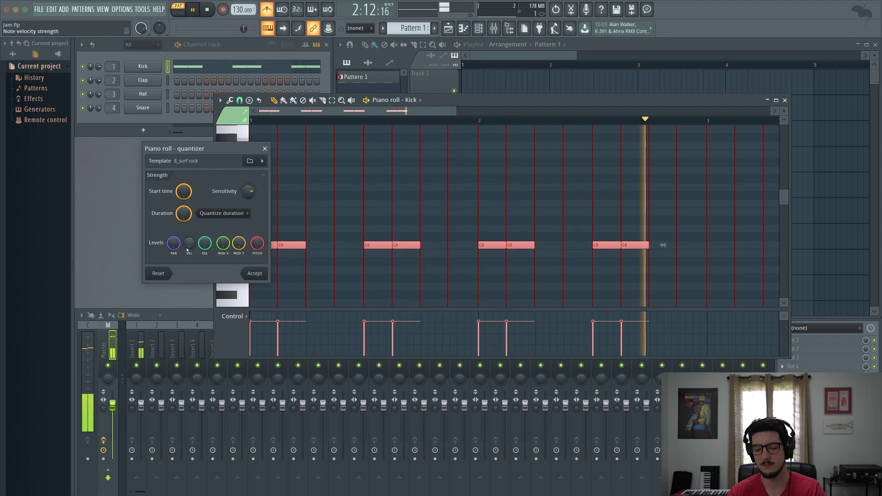
pyautogui.press('space')
# Set the VEL level to 100% and play the pattern with full template velocities
pyautogui.moveTo(189, 243); pyautogui.dragTo(188, 225)
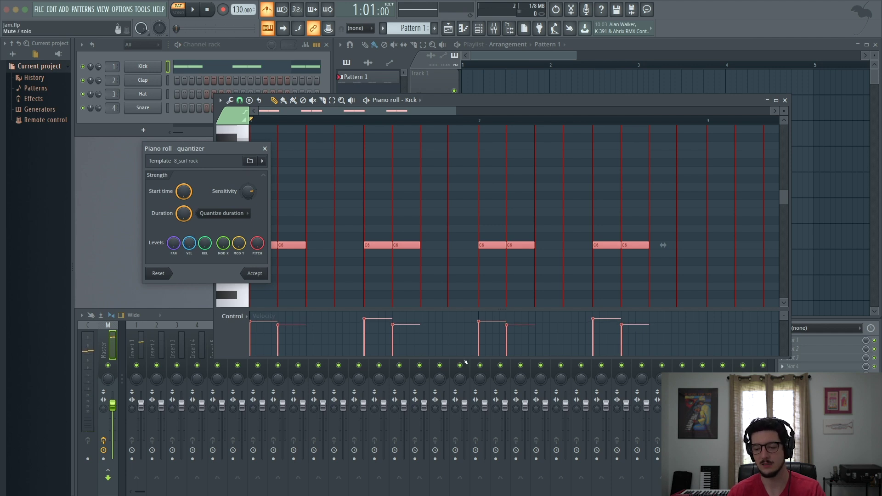
pyautogui.press('space')
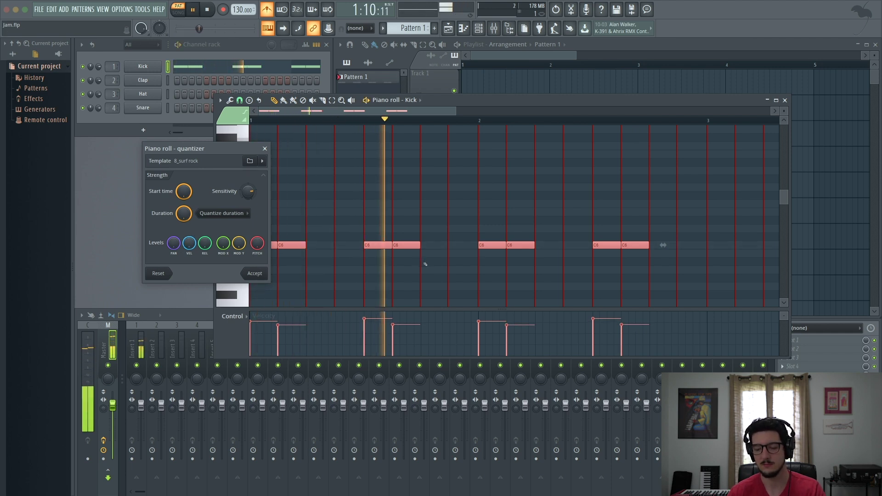
pyautogui.press('space')
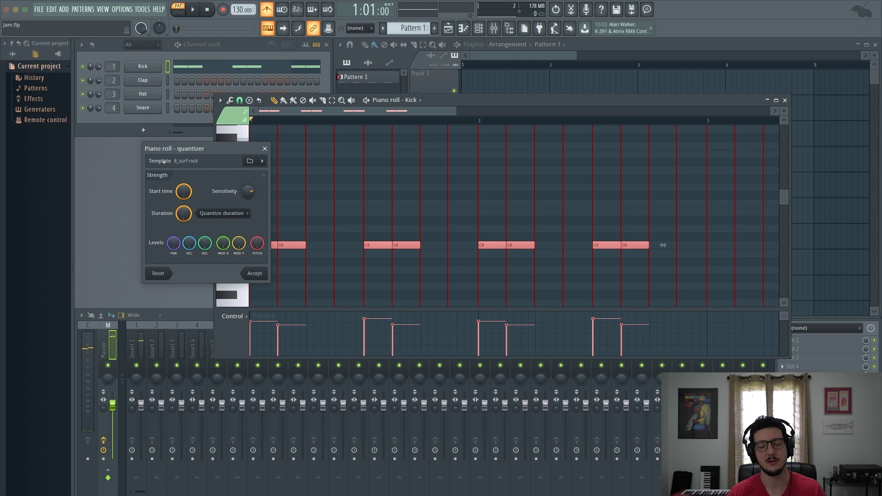
# Load the 16_groovy 60s.fsc quantize template after previewing 16_drummer swing 1
pyautogui.click(251, 161)
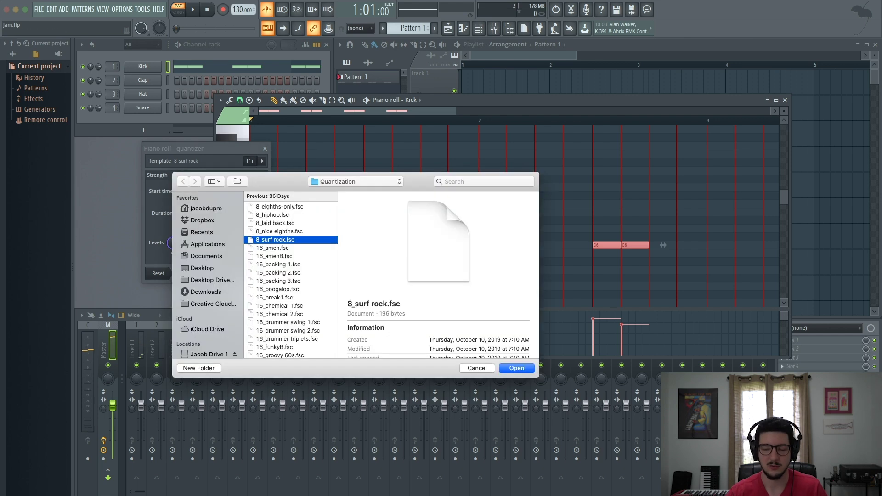
pyautogui.scroll(-5, 299, 242)
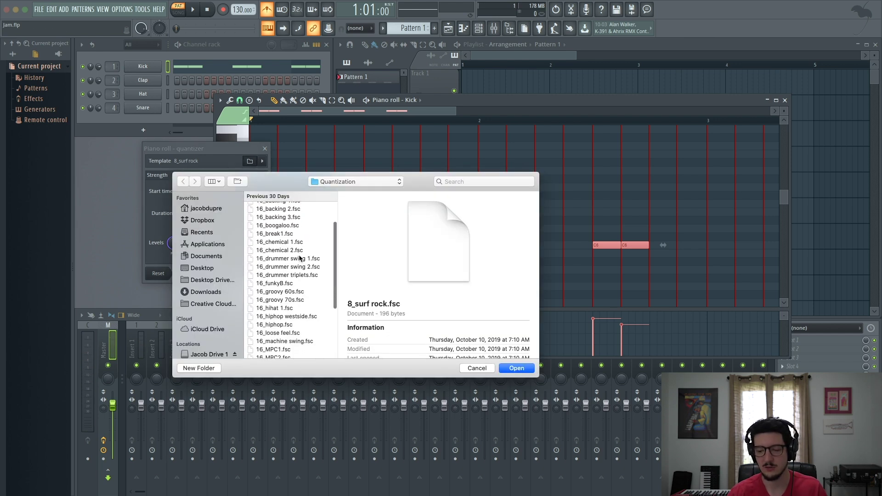
pyautogui.click(301, 258)
pyautogui.click(288, 291)
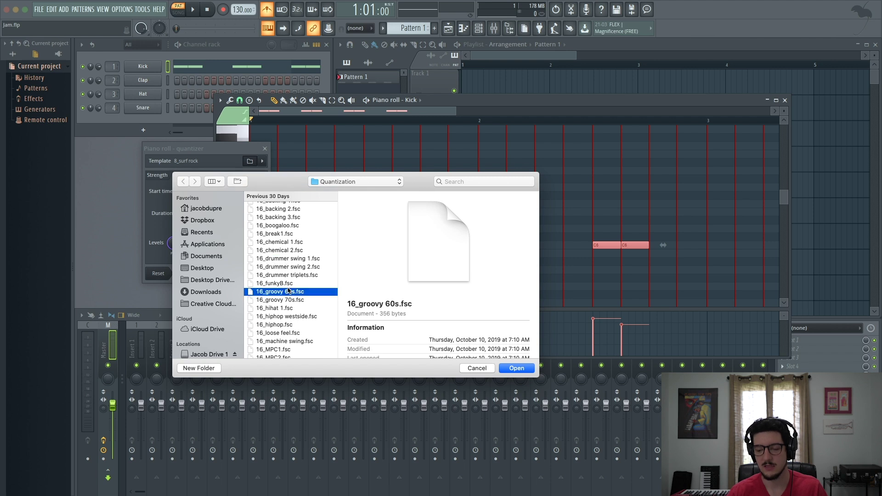
pyautogui.click(516, 371)
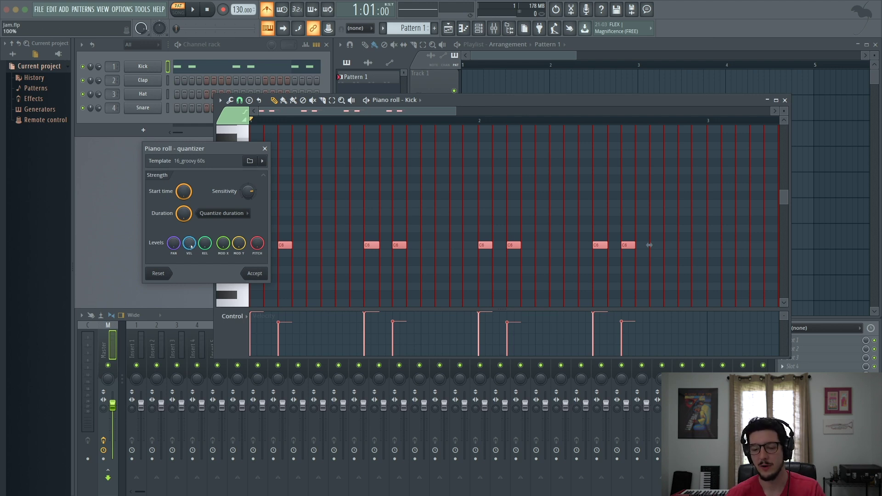
# Audition the groovy-quantized kicks at 0% velocity, then at 100% for accented hits
pyautogui.moveTo(189, 243); pyautogui.dragTo(188, 271)
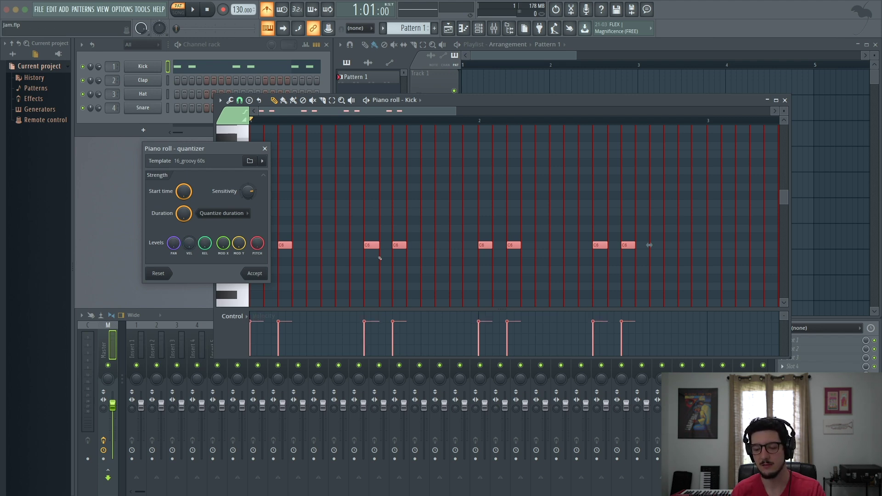
pyautogui.press('space')
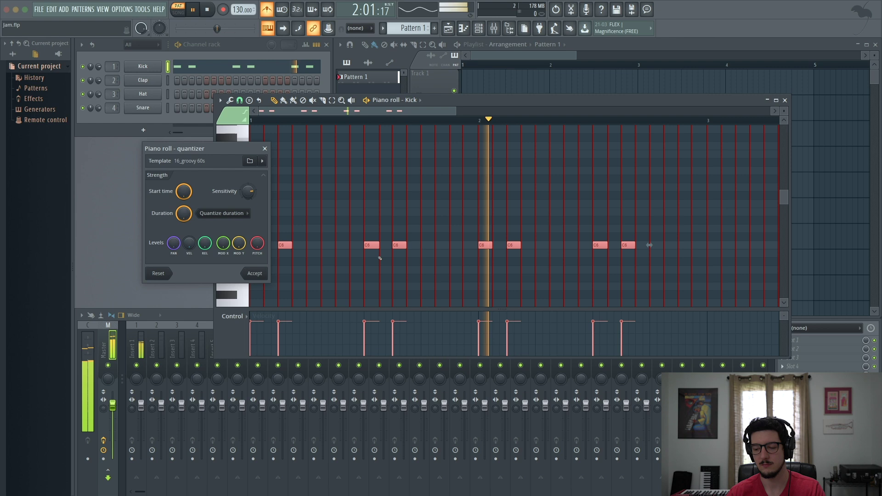
pyautogui.press('space')
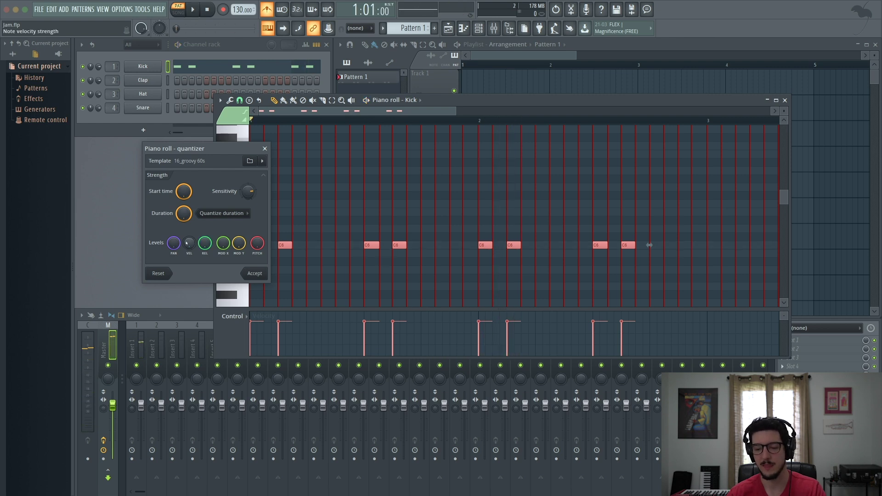
pyautogui.moveTo(189, 242); pyautogui.dragTo(189, 216)
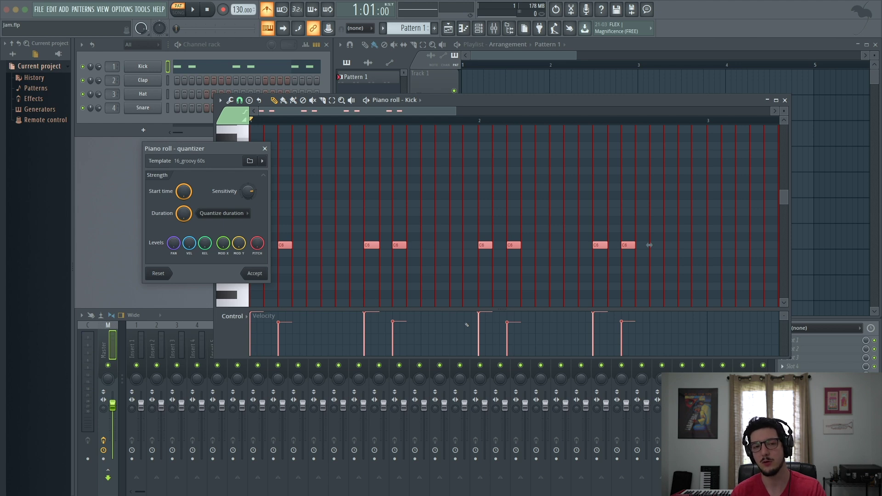
pyautogui.press('space')
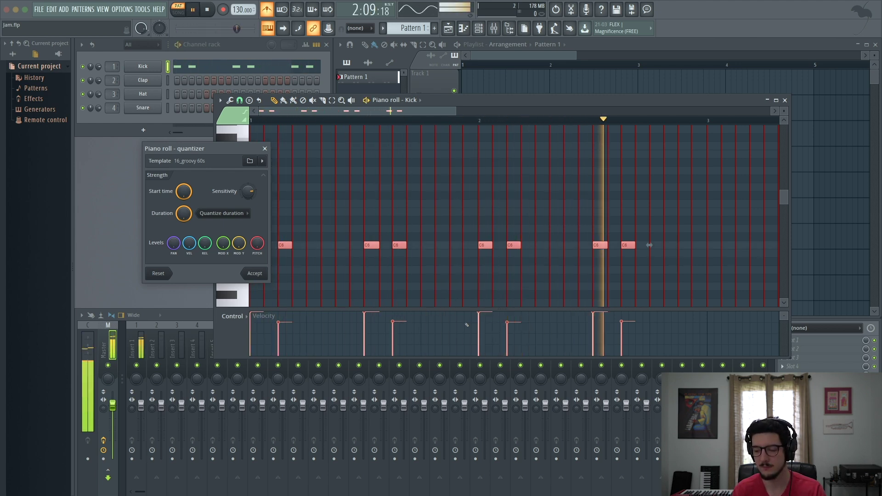
pyautogui.press('space')
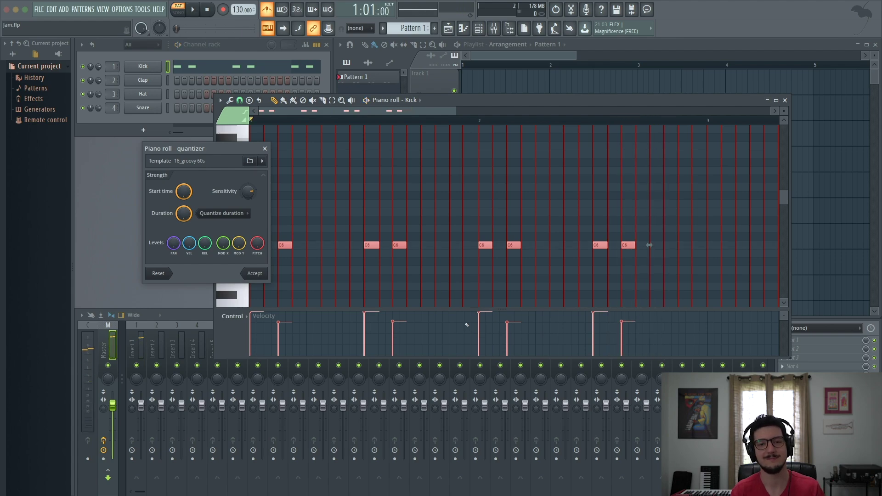